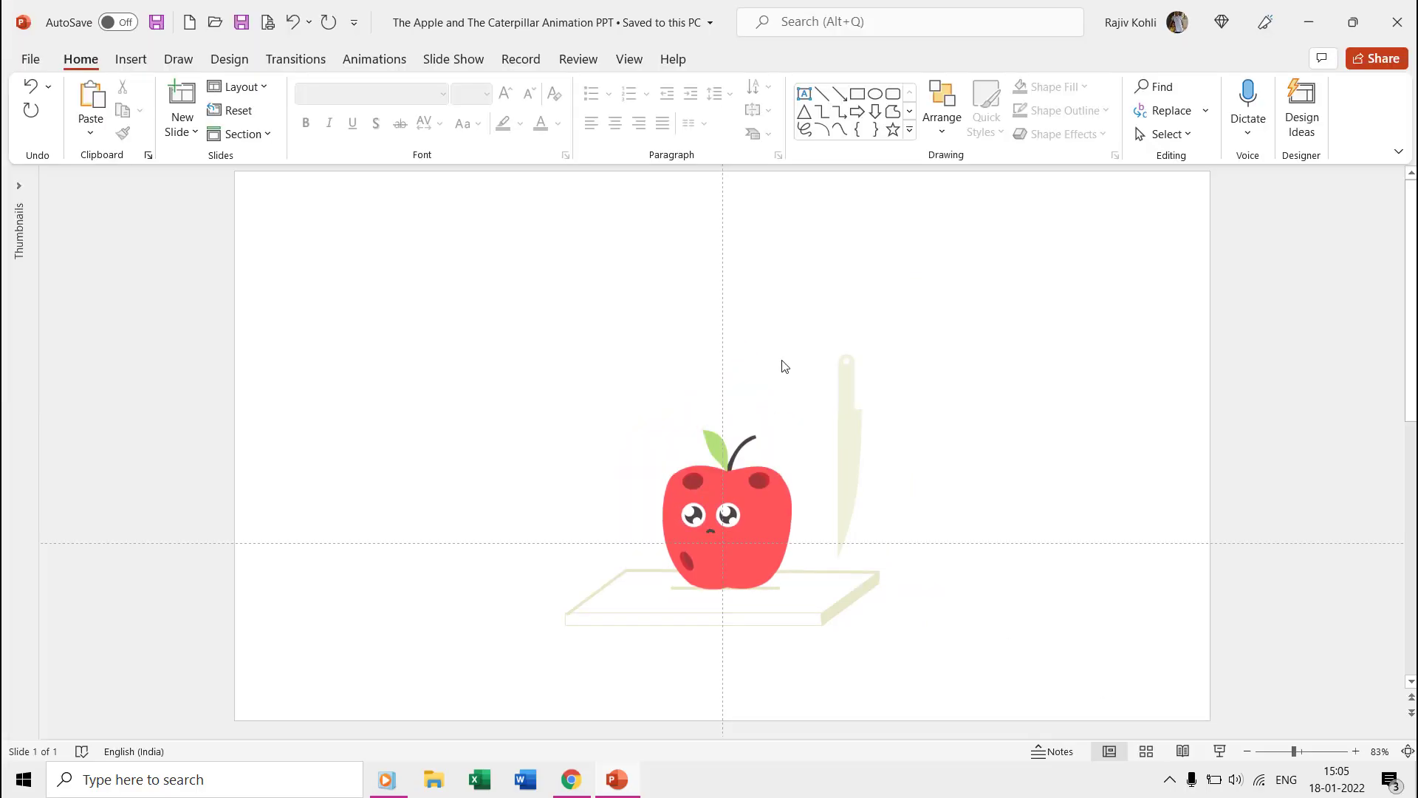
Step: Watch the CodePen apple-and-caterpillar reference animation, then return to the PowerPoint apple slide
left_click(572, 777)
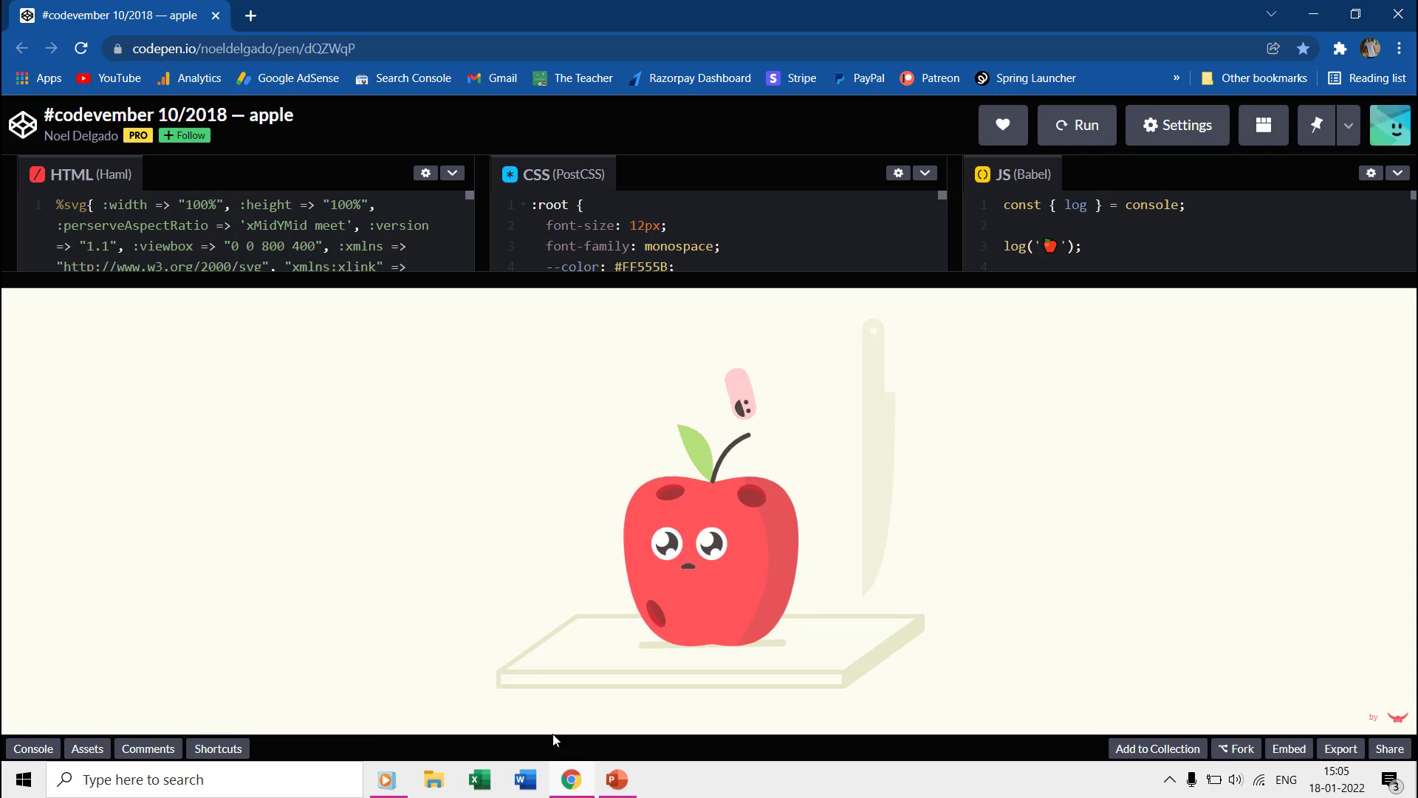
left_click(619, 781)
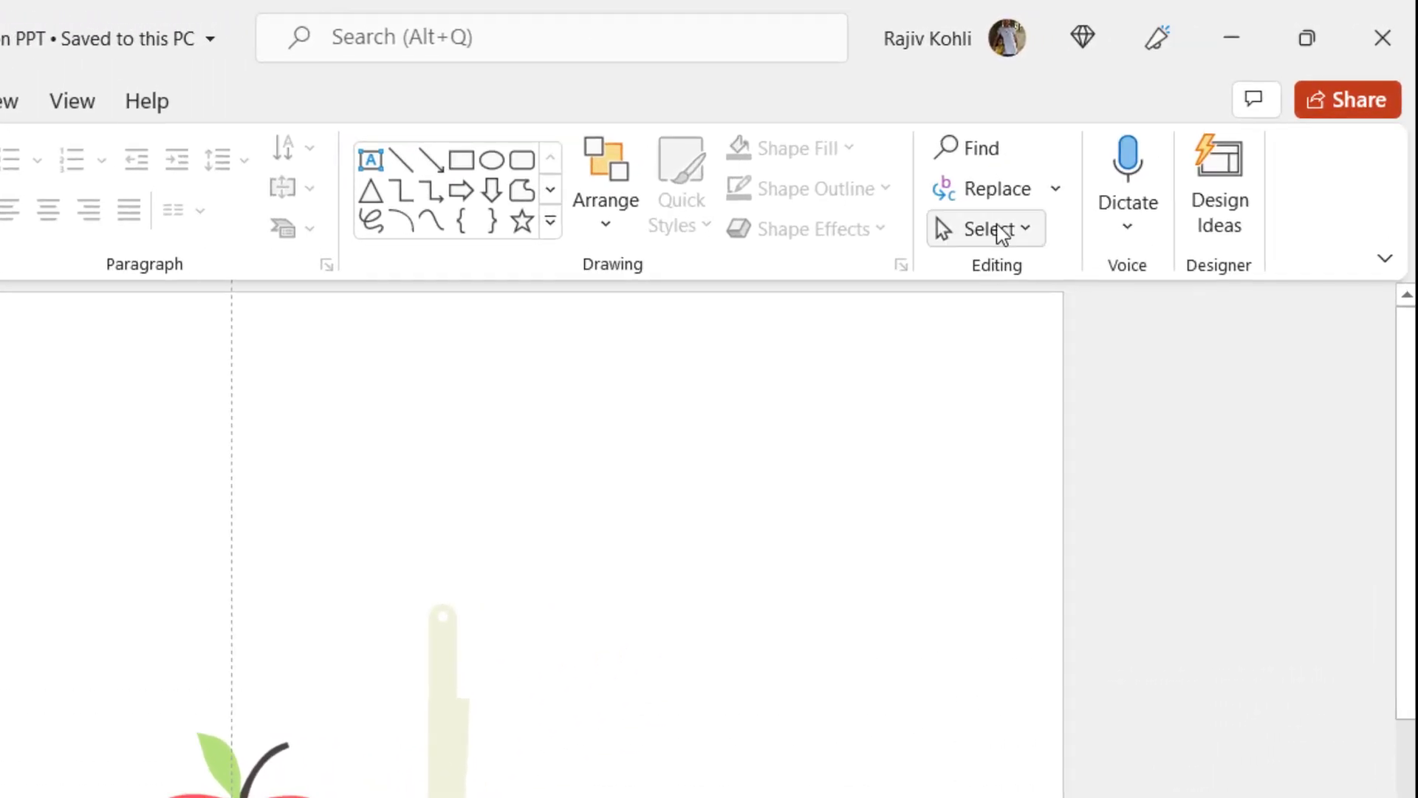
Step: Open the Selection Pane and the Animation Pane, docking the Animation Pane on the left
left_click(1174, 136)
left_click(1023, 361)
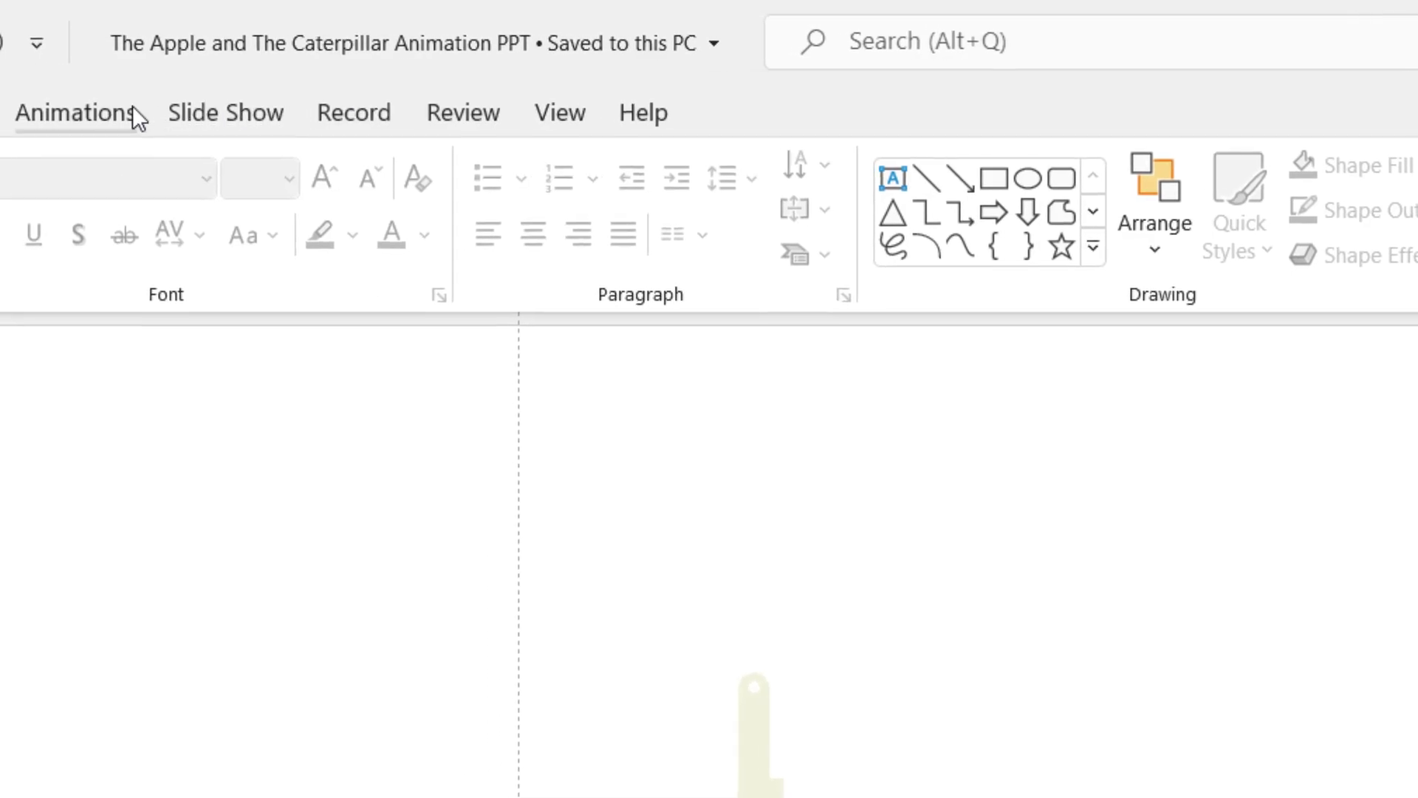
left_click(129, 109)
left_click(1157, 138)
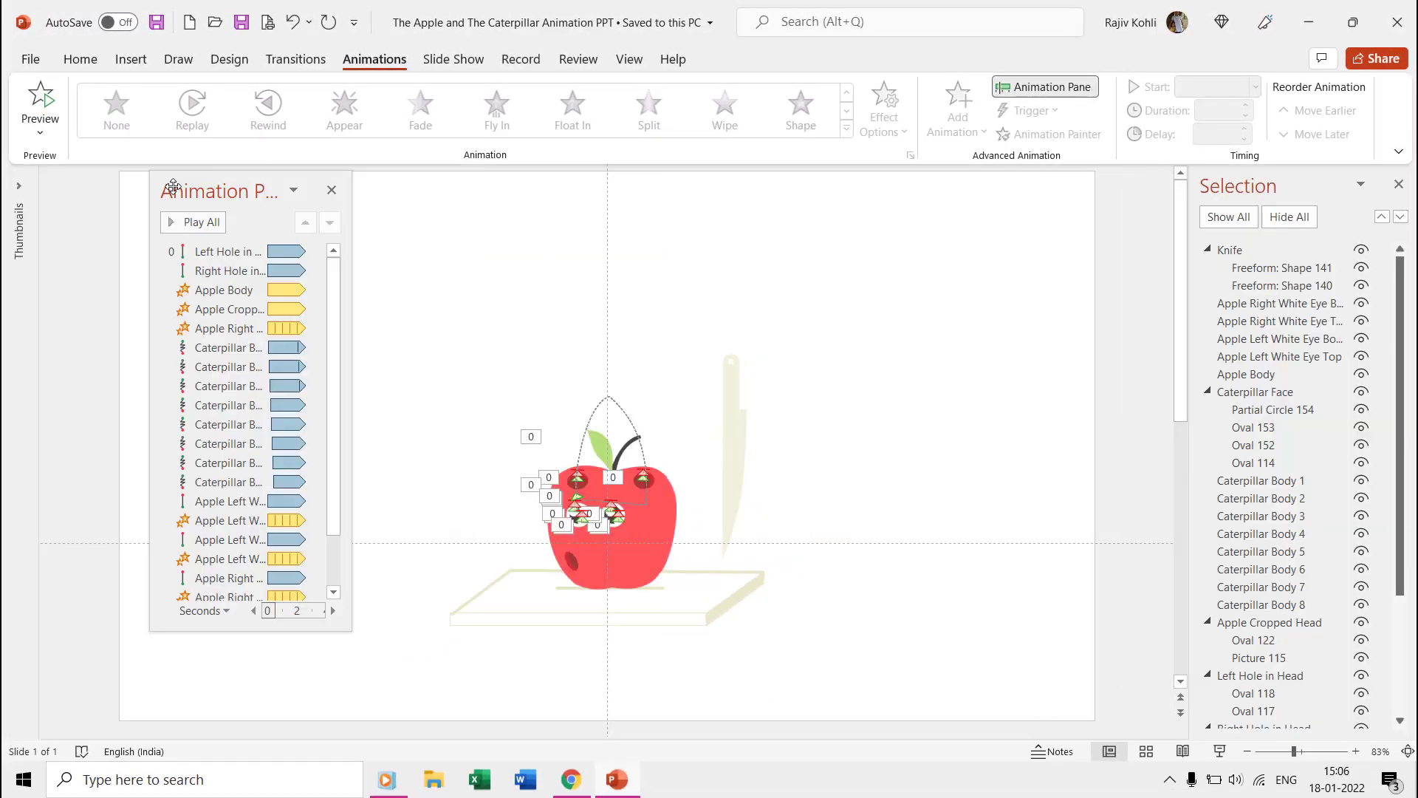
left_click_drag(1278, 185, 67, 186)
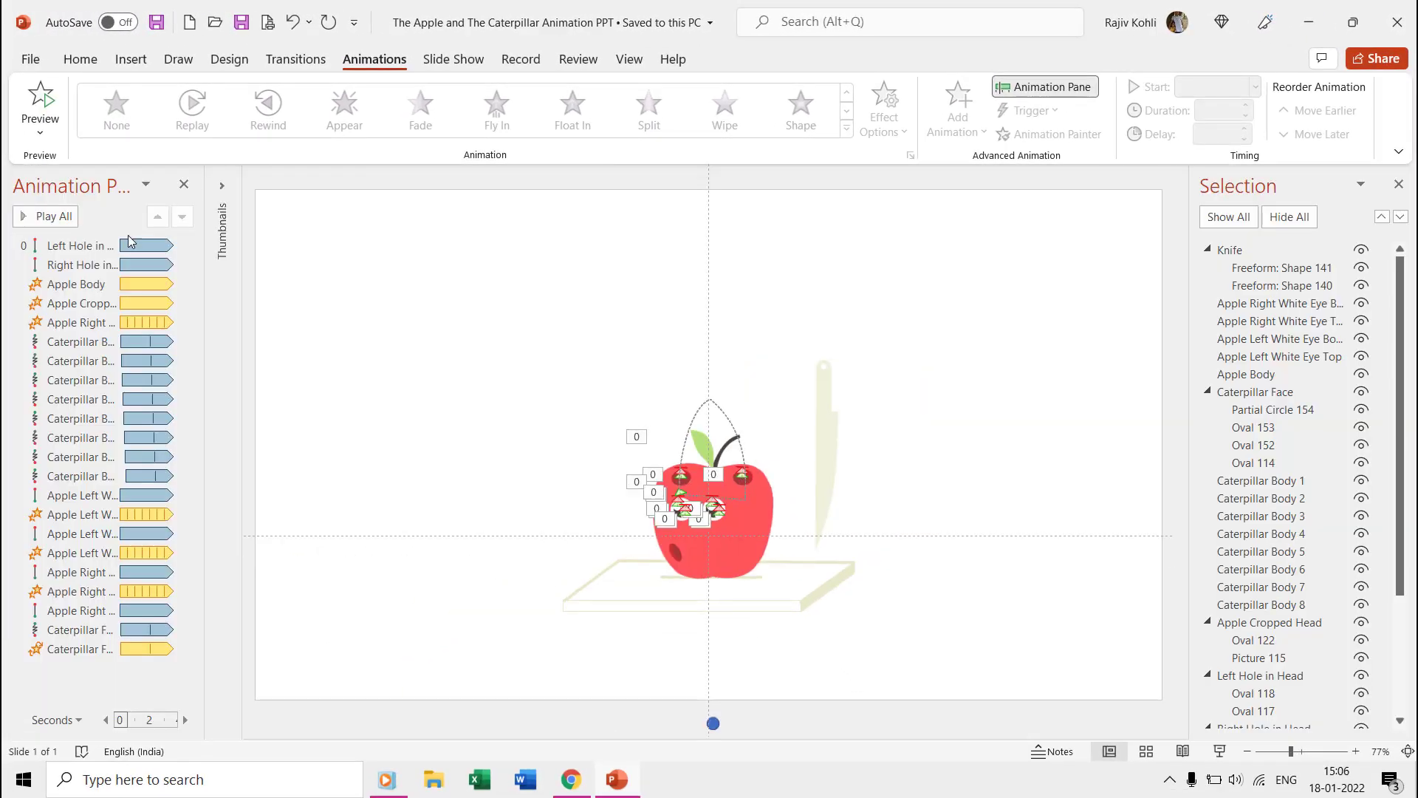
Step: Hide all objects, collapse the groups, and show only the Knife and the Base
left_click(1285, 219)
left_click(1208, 249)
left_click(1207, 356)
left_click(1208, 515)
left_click(1208, 551)
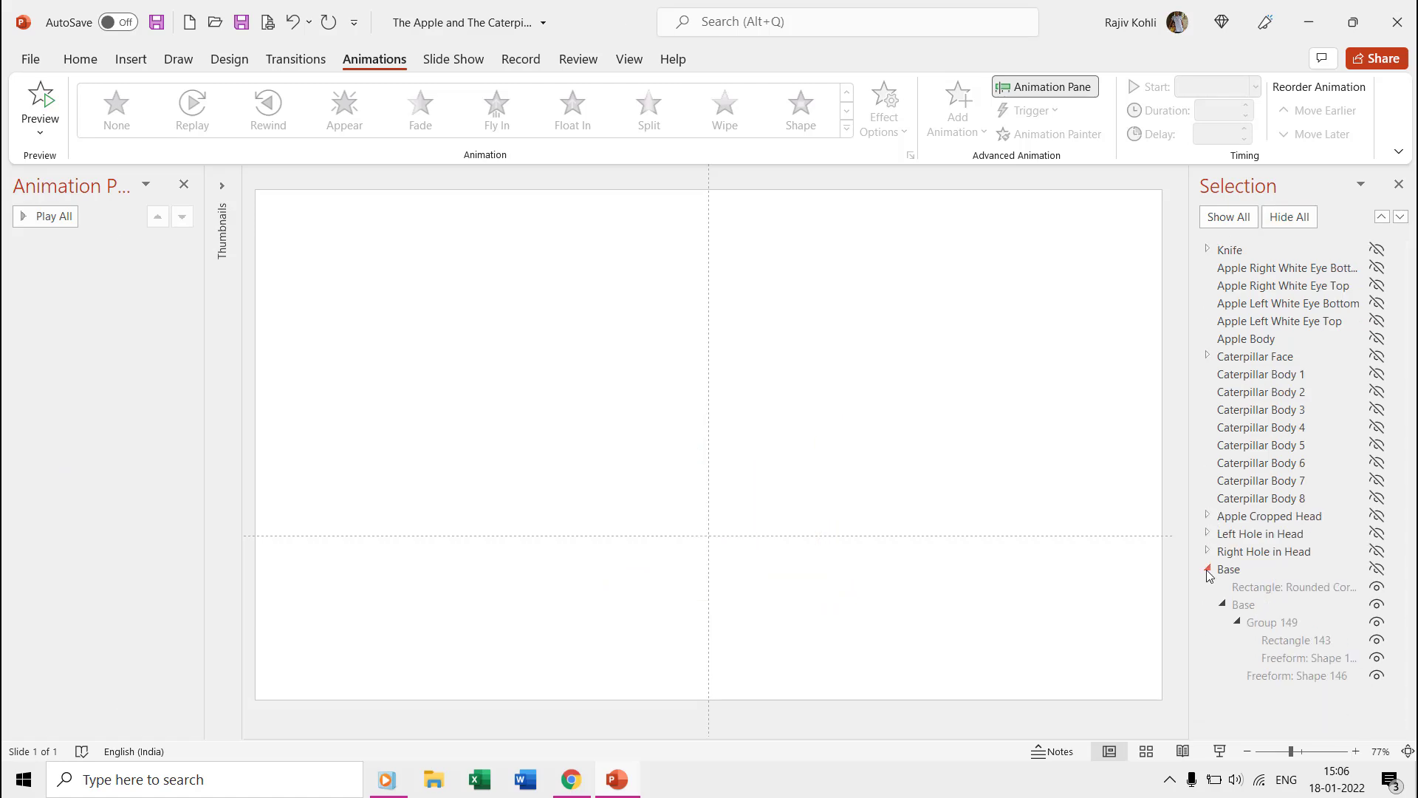
left_click(1376, 250)
left_click(1376, 568)
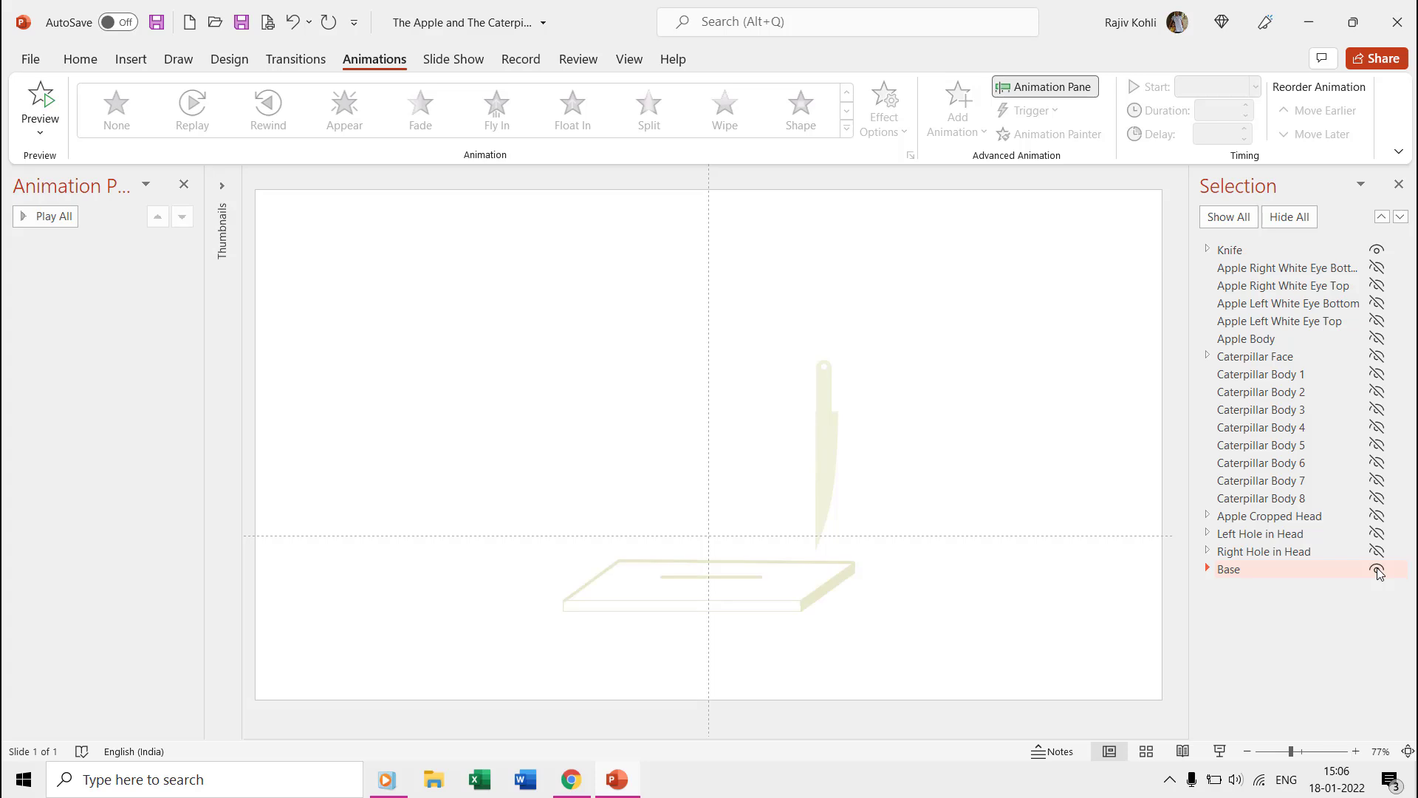
Step: Unhide Caterpillar Face and Caterpillar Body 1 through 8
left_click(1378, 356)
left_click(1378, 391)
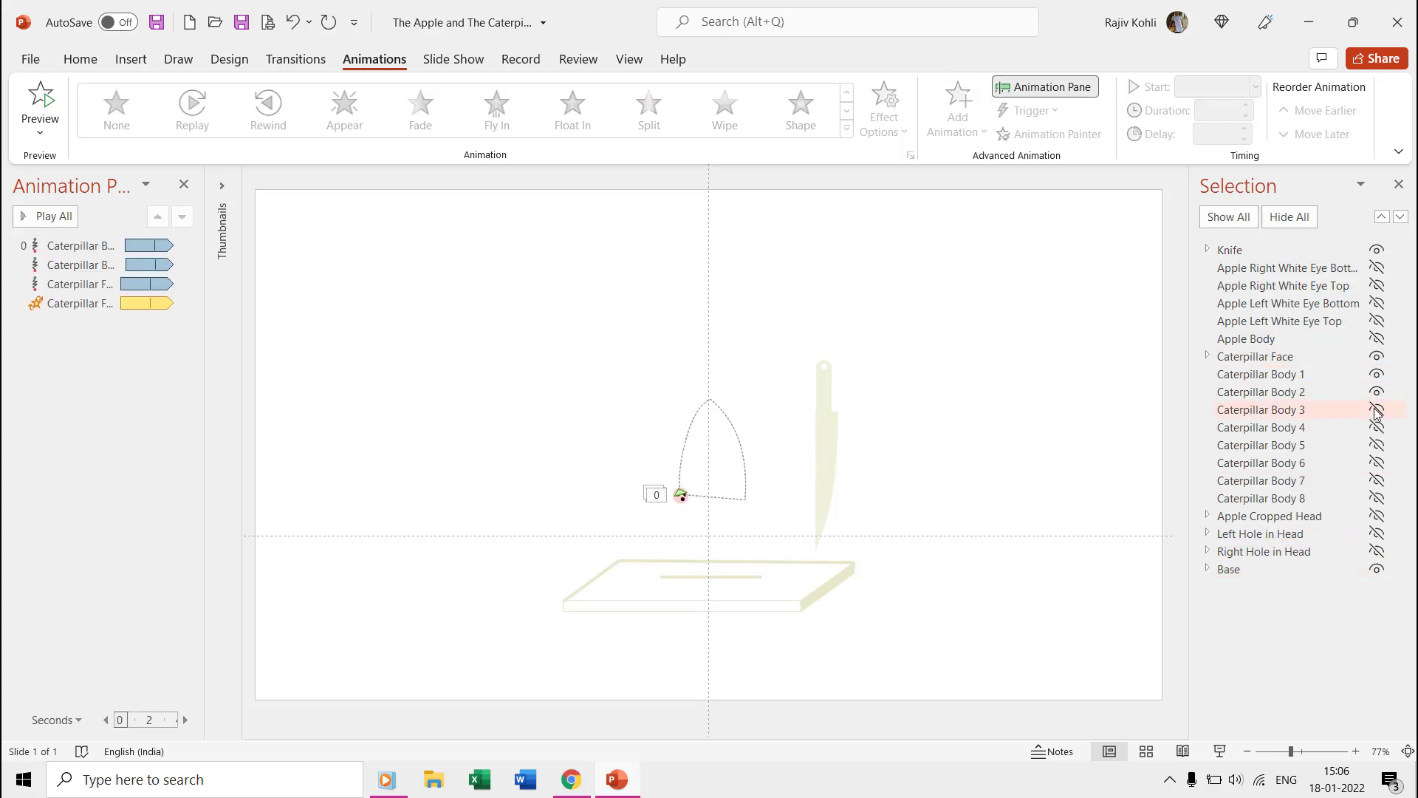
left_click(1376, 409)
left_click(1377, 445)
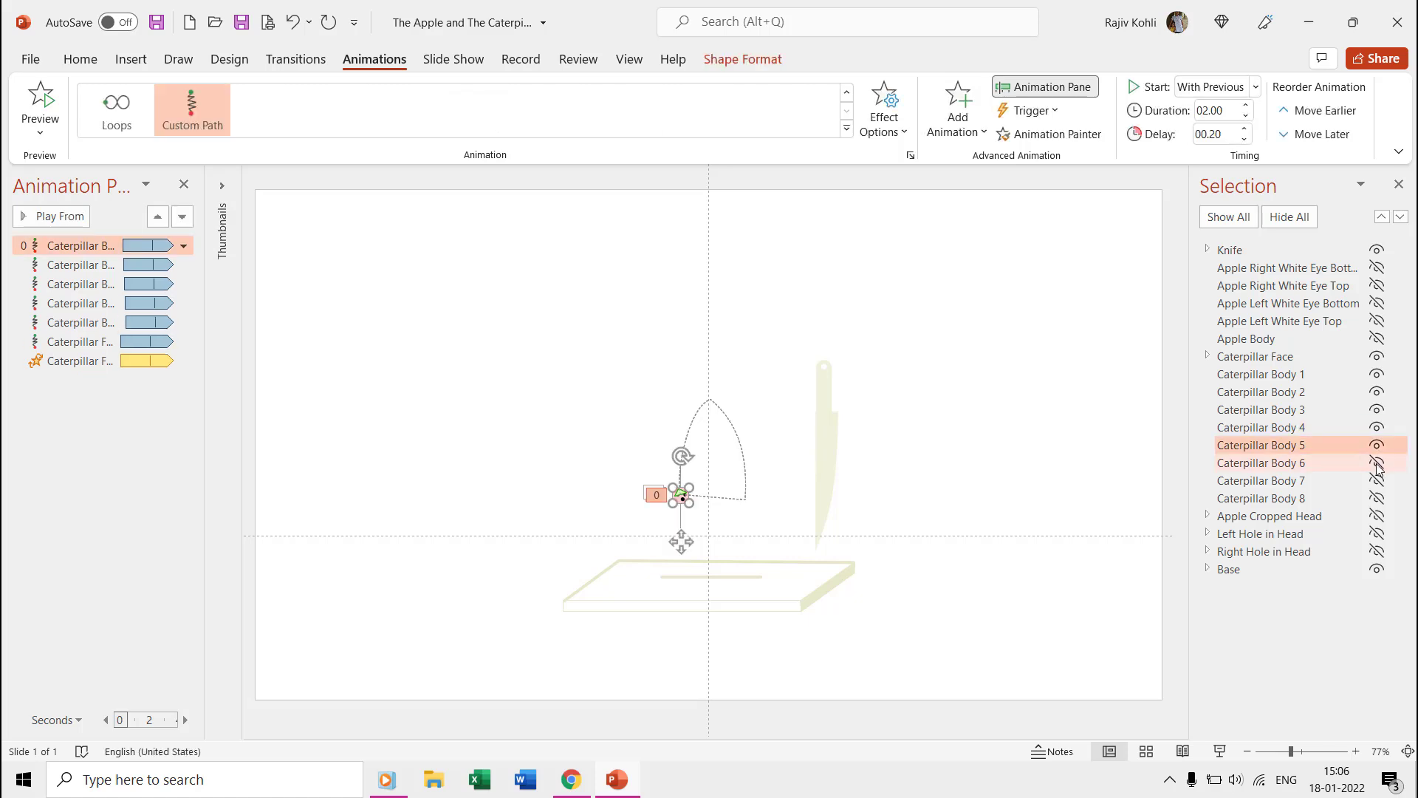
left_click(1377, 463)
left_click(1377, 499)
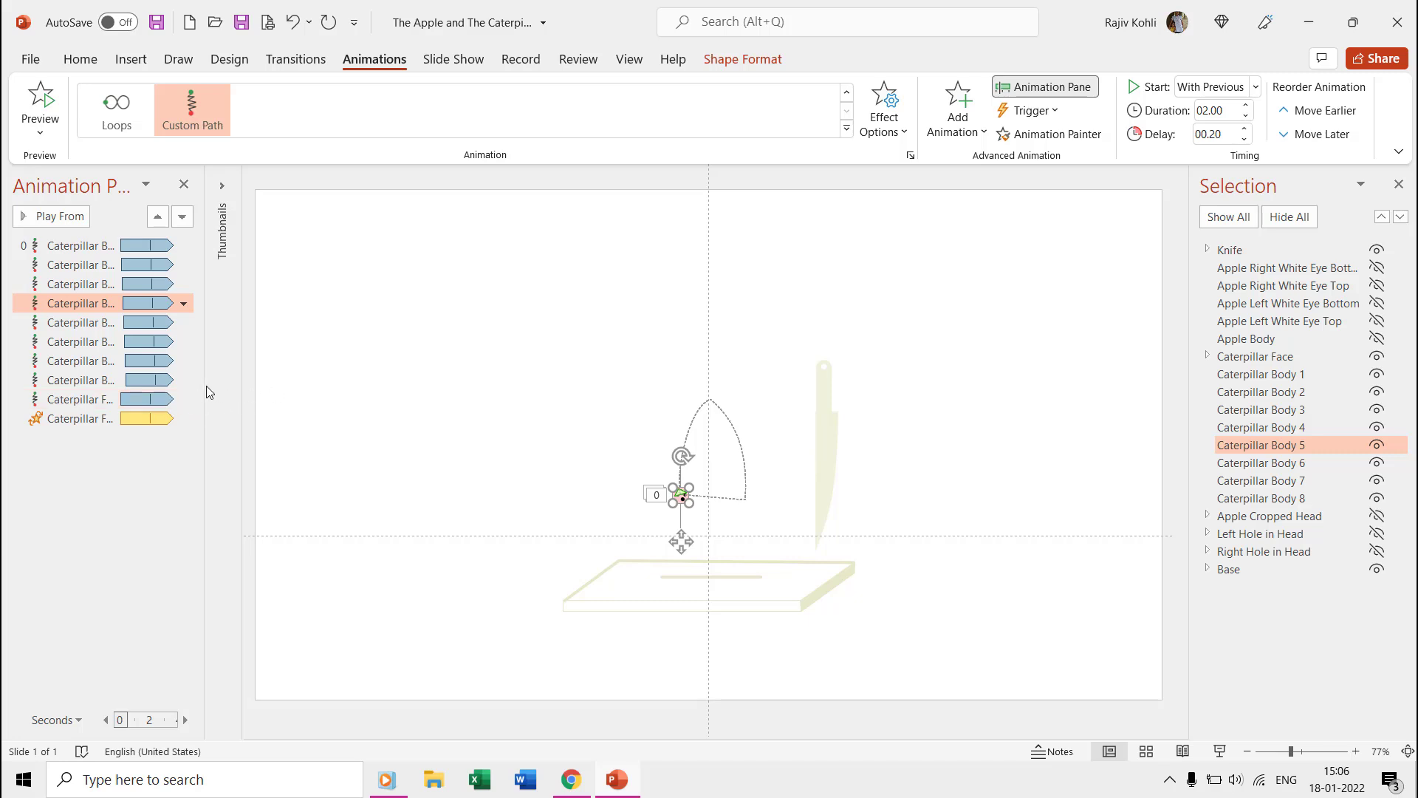
Step: Widen the Animation Pane to lengthen its timeline bars and select the Caterpillar Face
left_click_drag(202, 378, 296, 379)
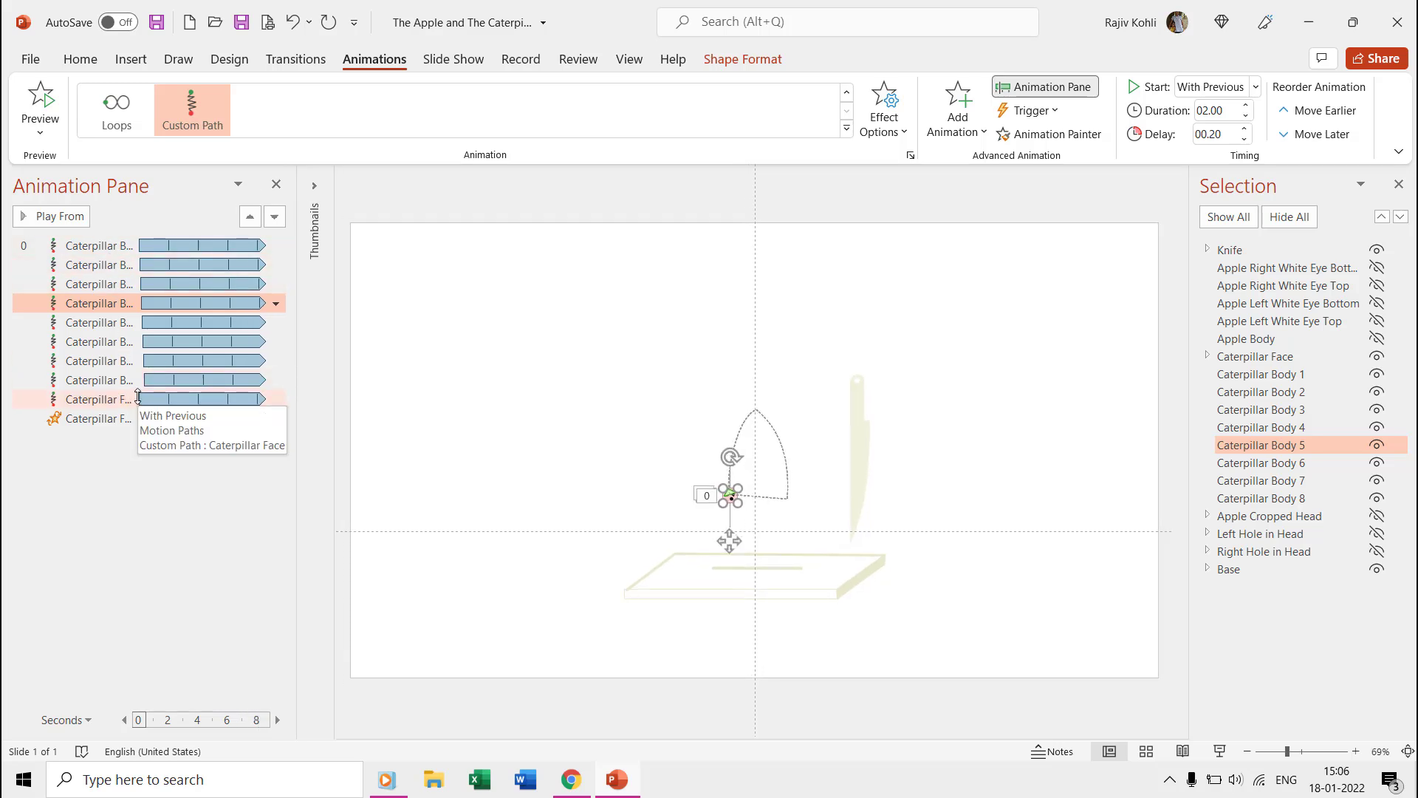
left_click(730, 501)
scroll(797, 509, "up", 5)
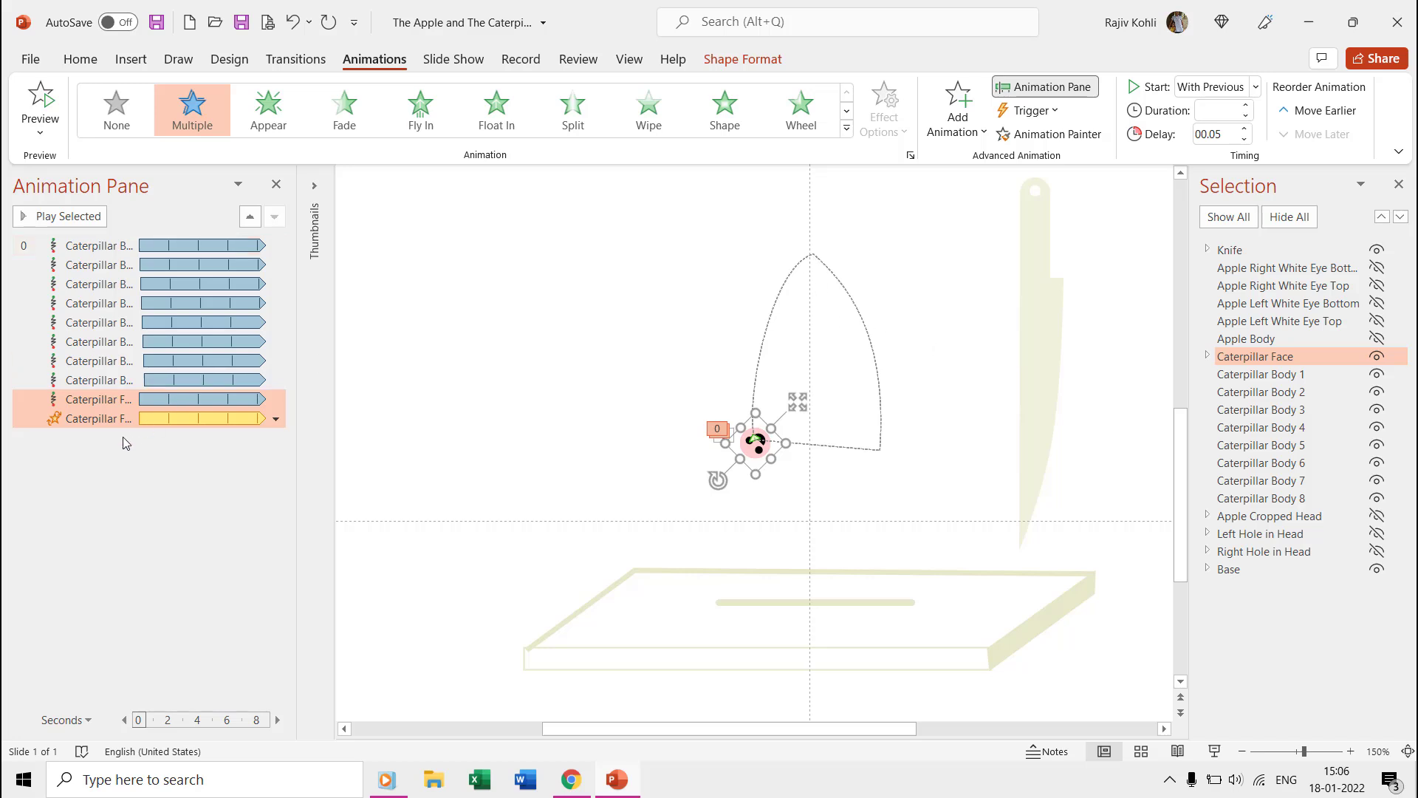
Step: Review the face's Spin effect: 135° clockwise, auto-reverse, repeat until end of slide
double_click(108, 421)
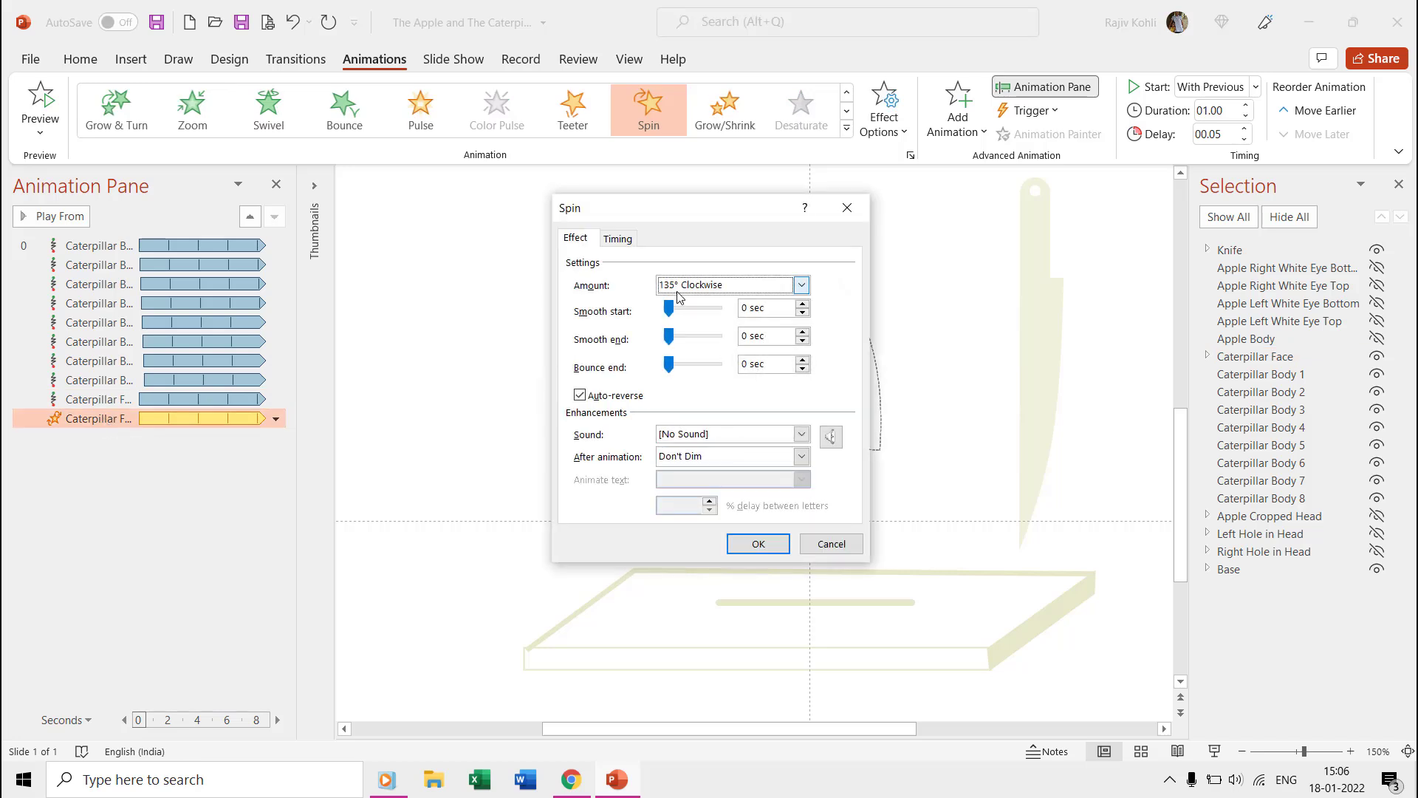
left_click(618, 238)
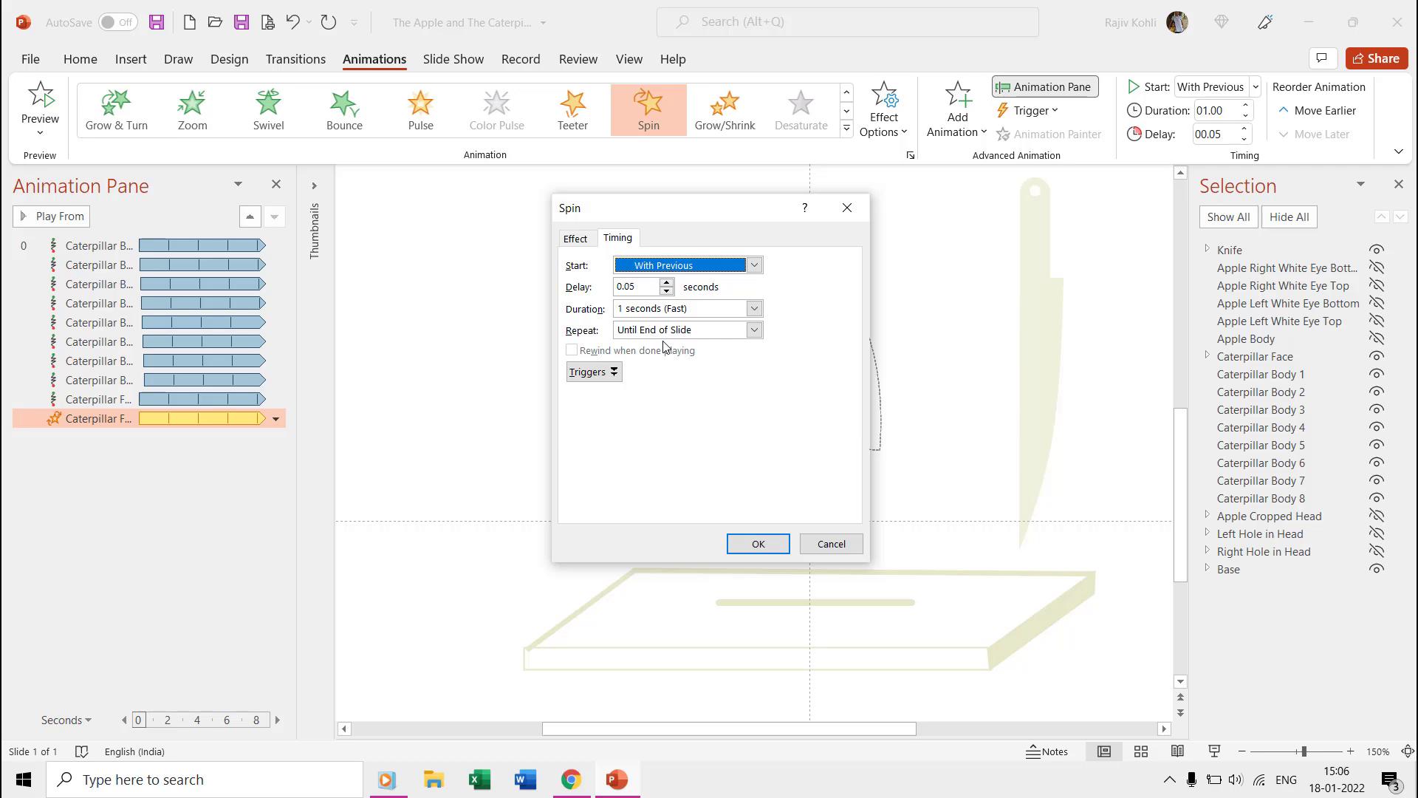
left_click(759, 544)
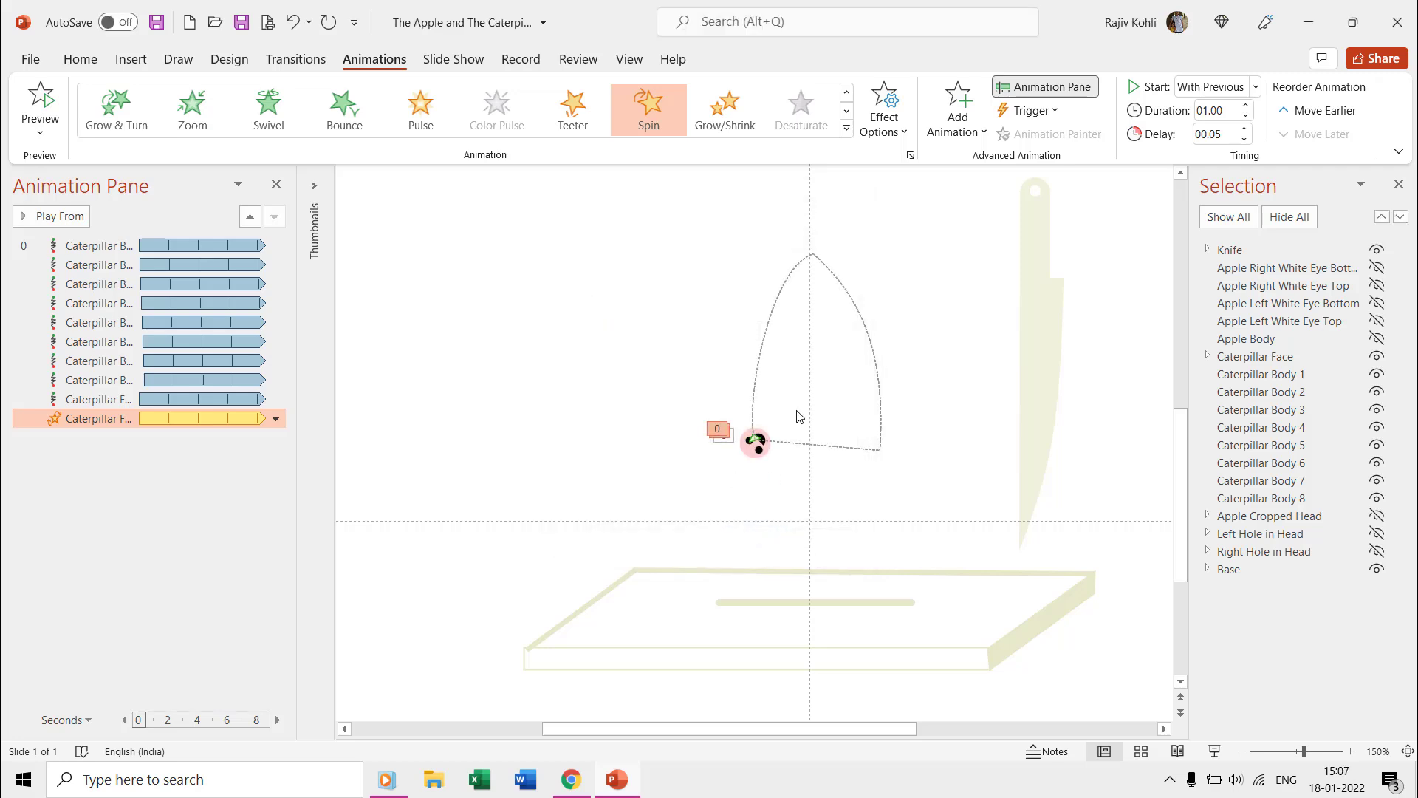
left_click(825, 264)
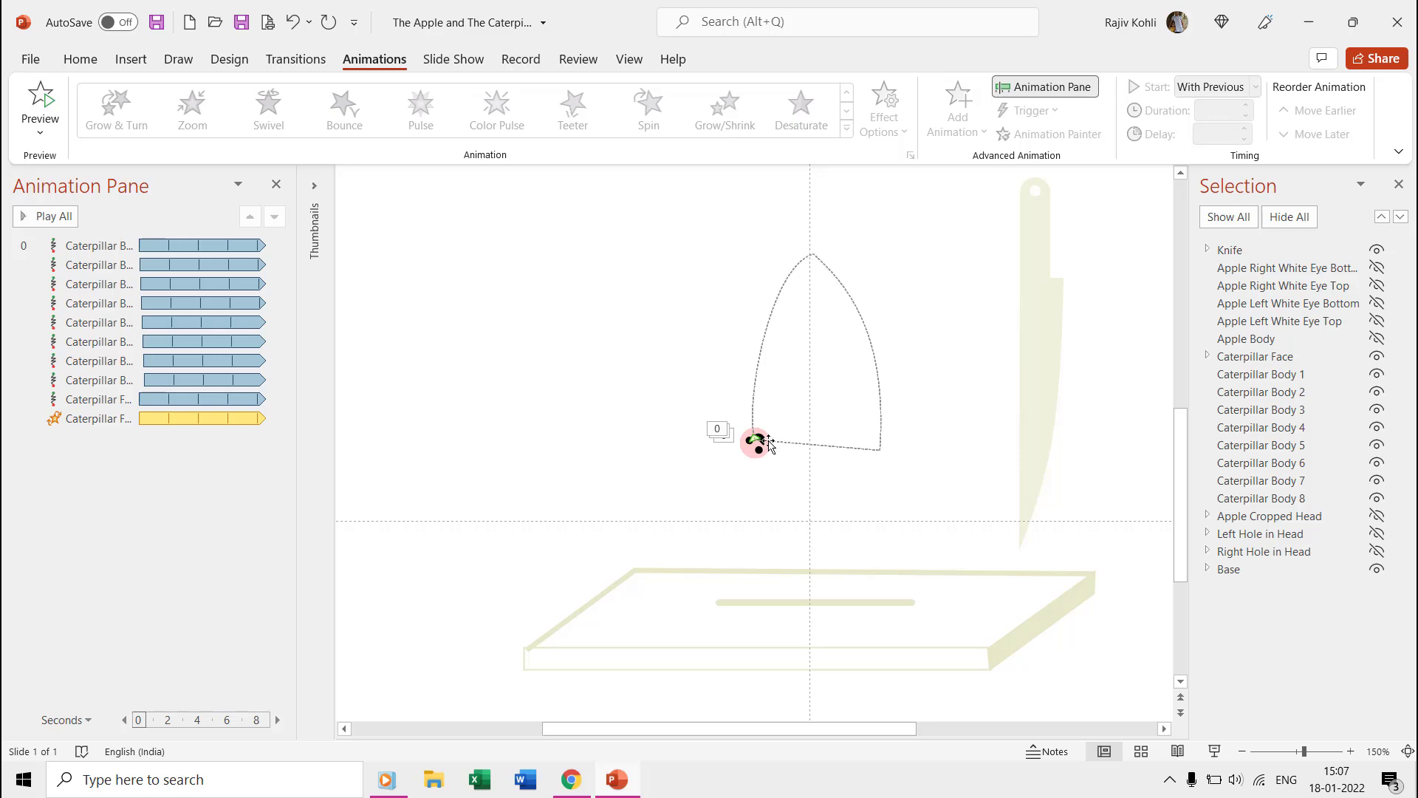
left_click(746, 453)
left_click(844, 130)
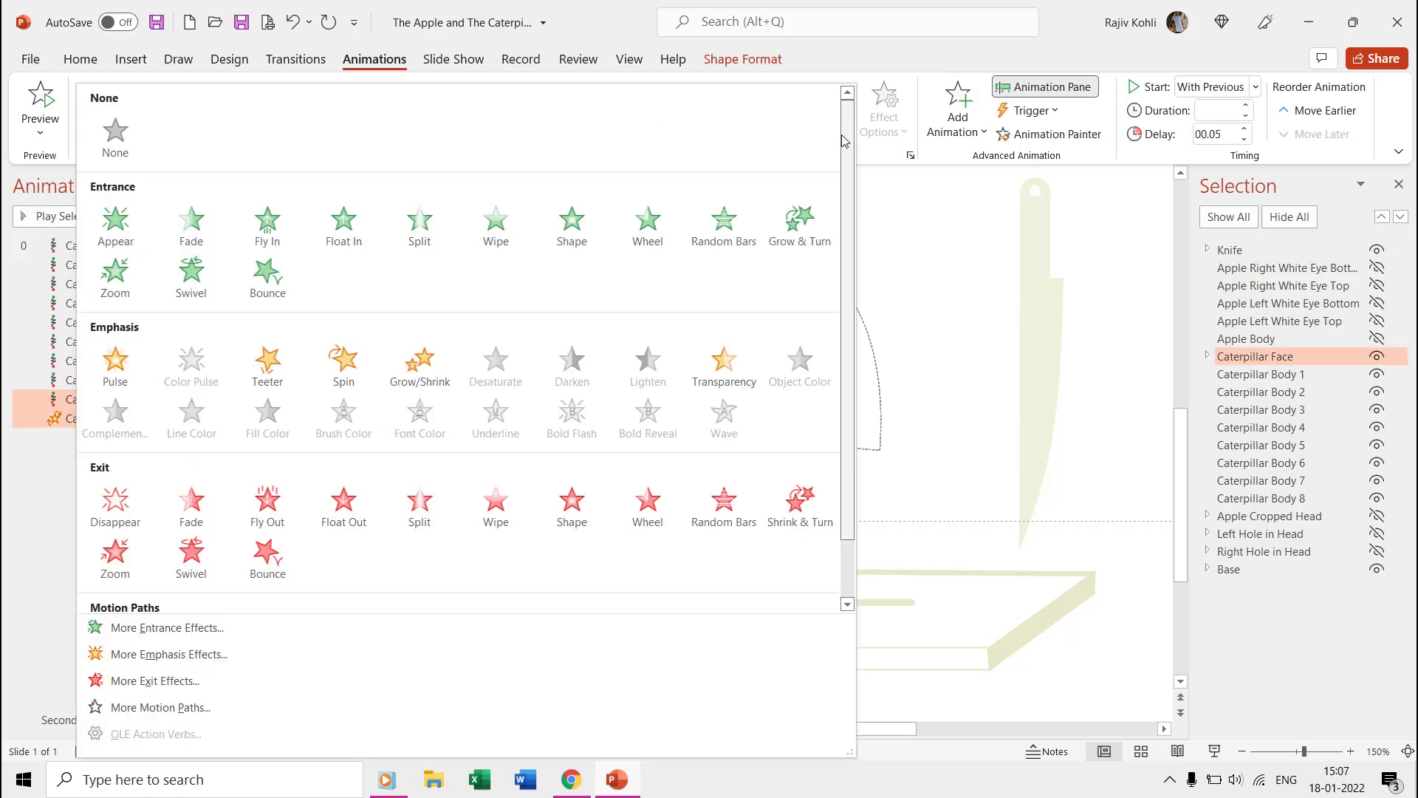
scroll(399, 525, "down", 1)
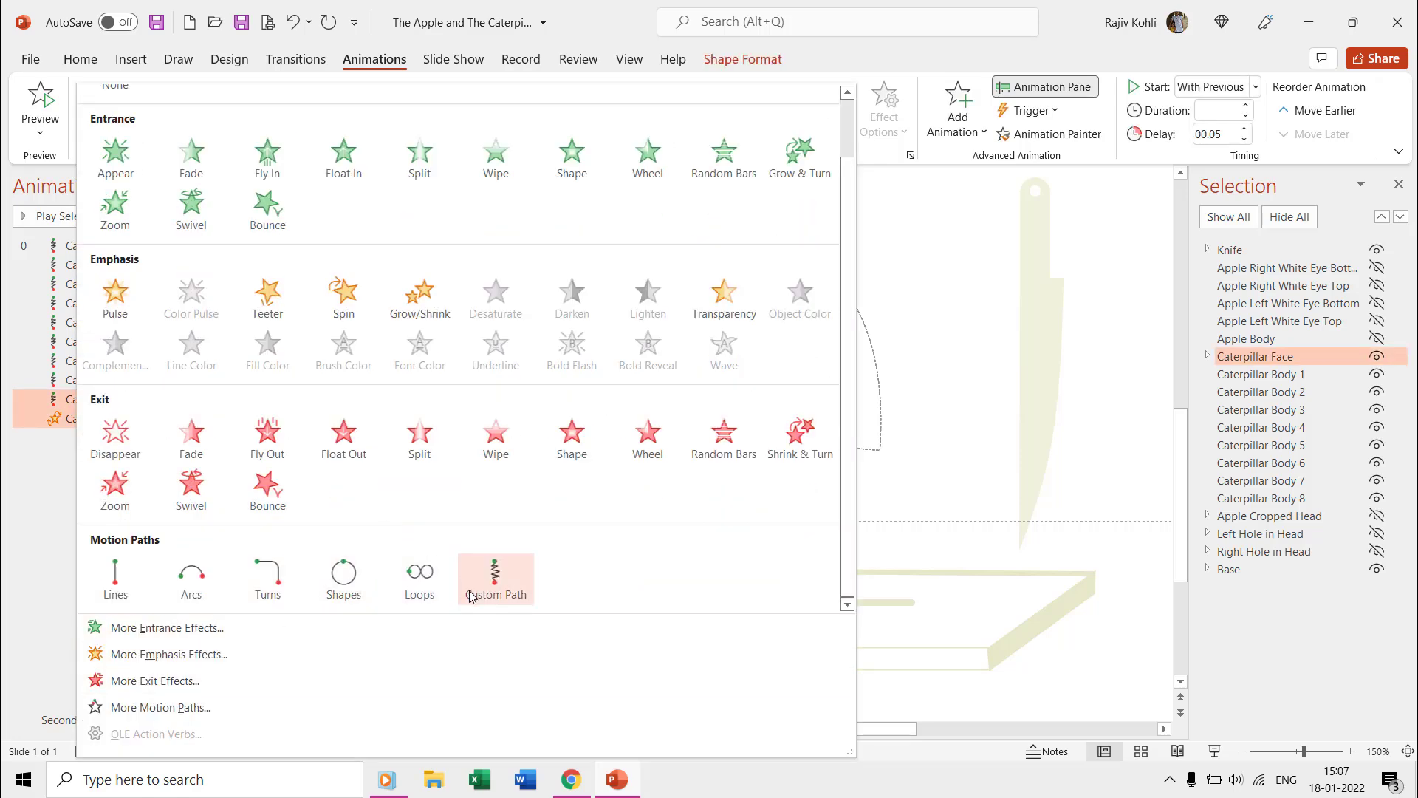
left_click(957, 111)
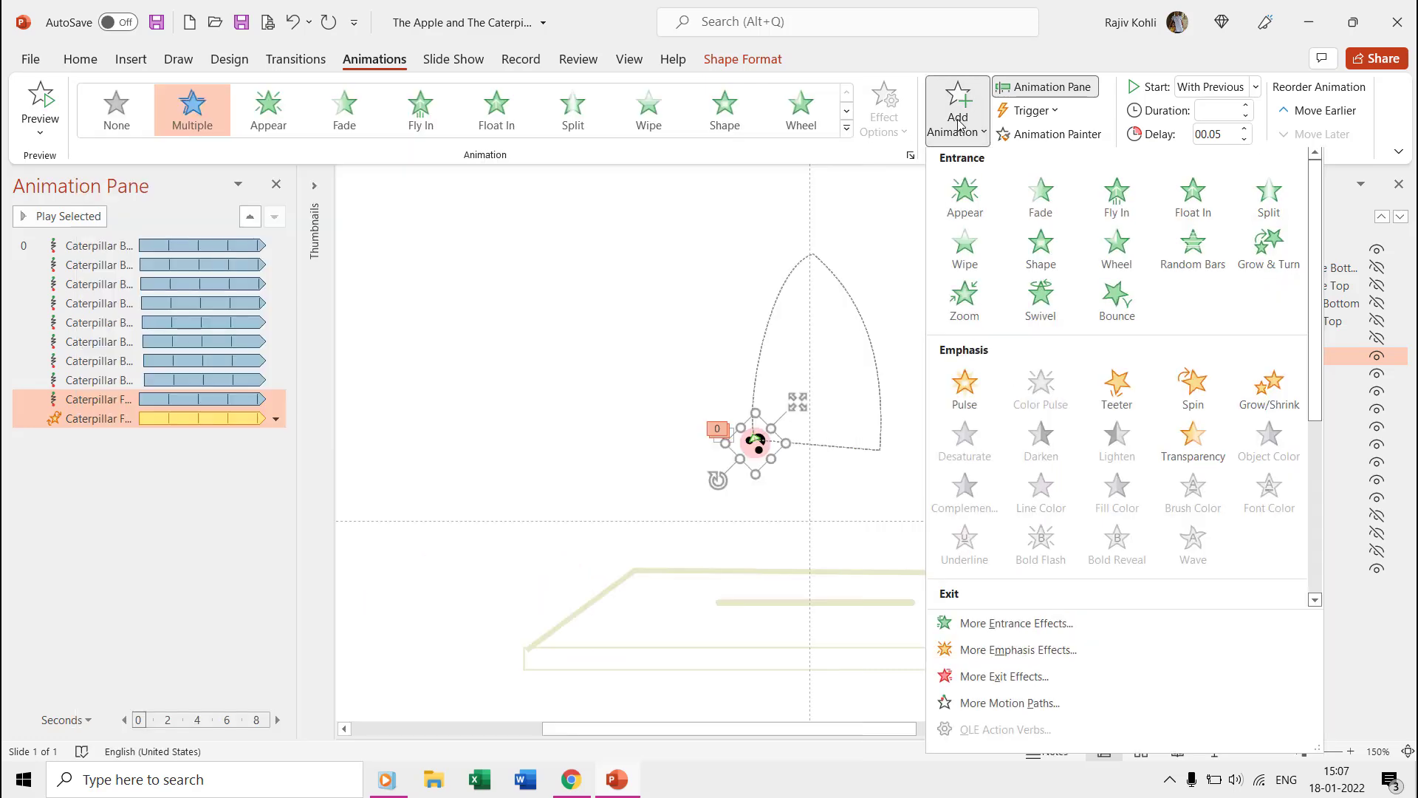
scroll(1041, 483, "down", 5)
left_click(1022, 707)
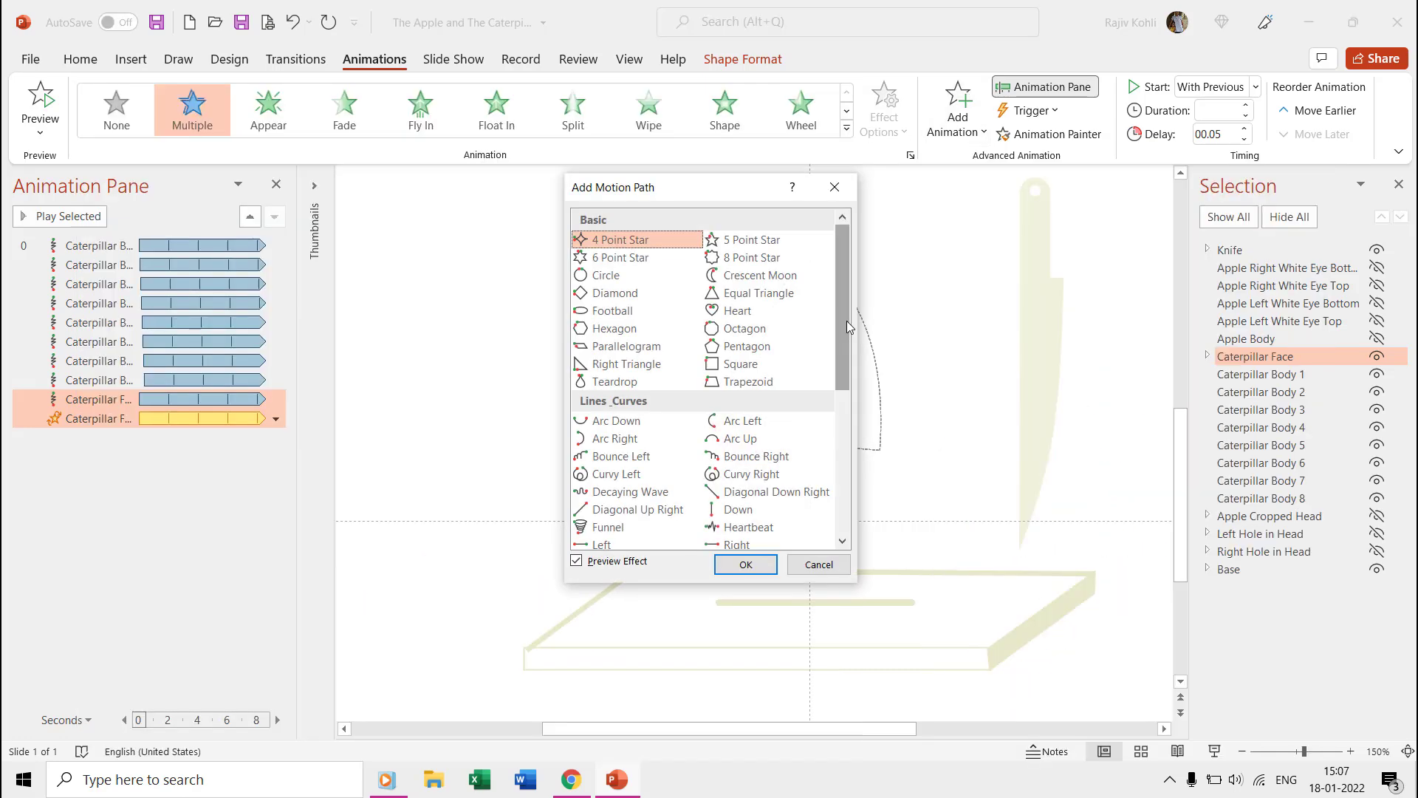
scroll(848, 318, "down", 5)
scroll(849, 333, "down", 2)
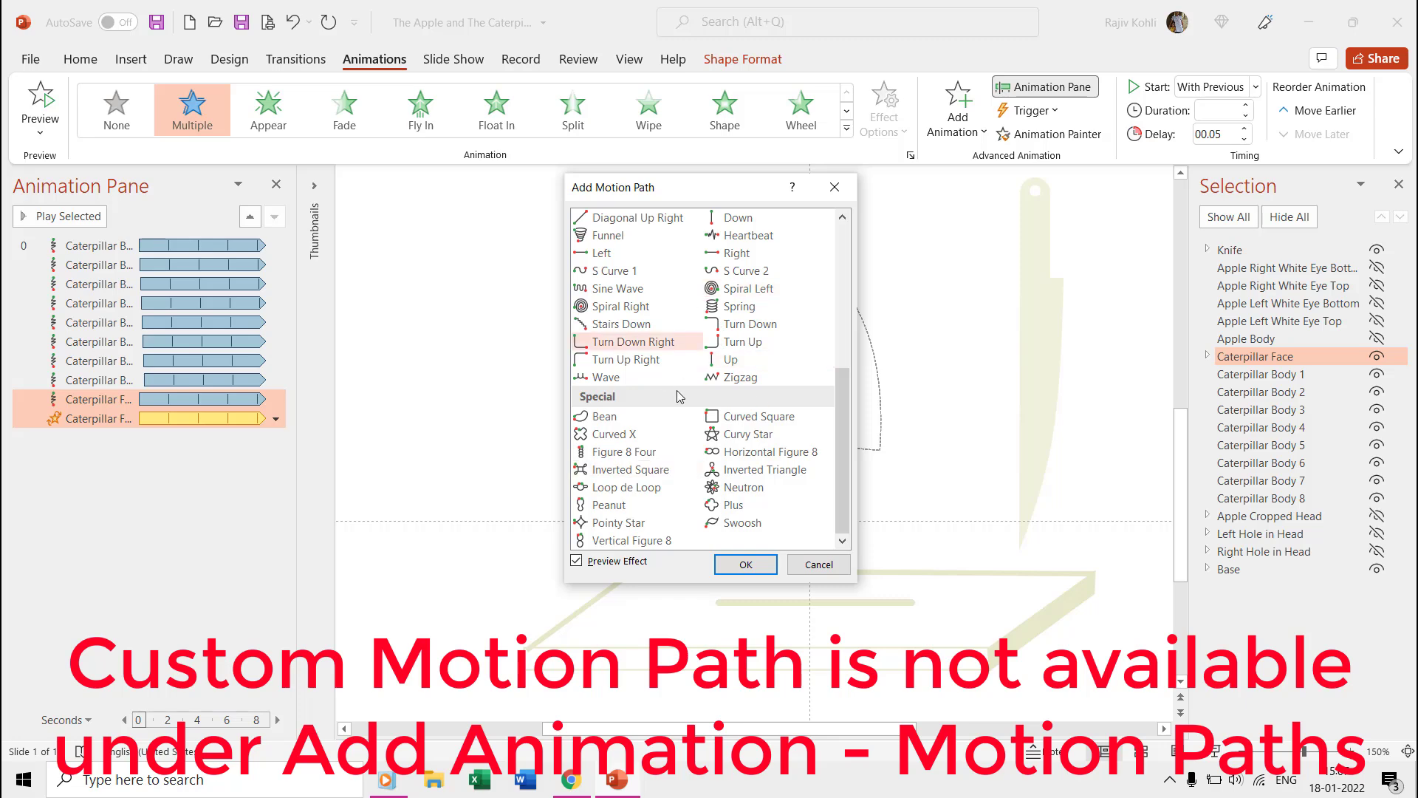
left_click(820, 562)
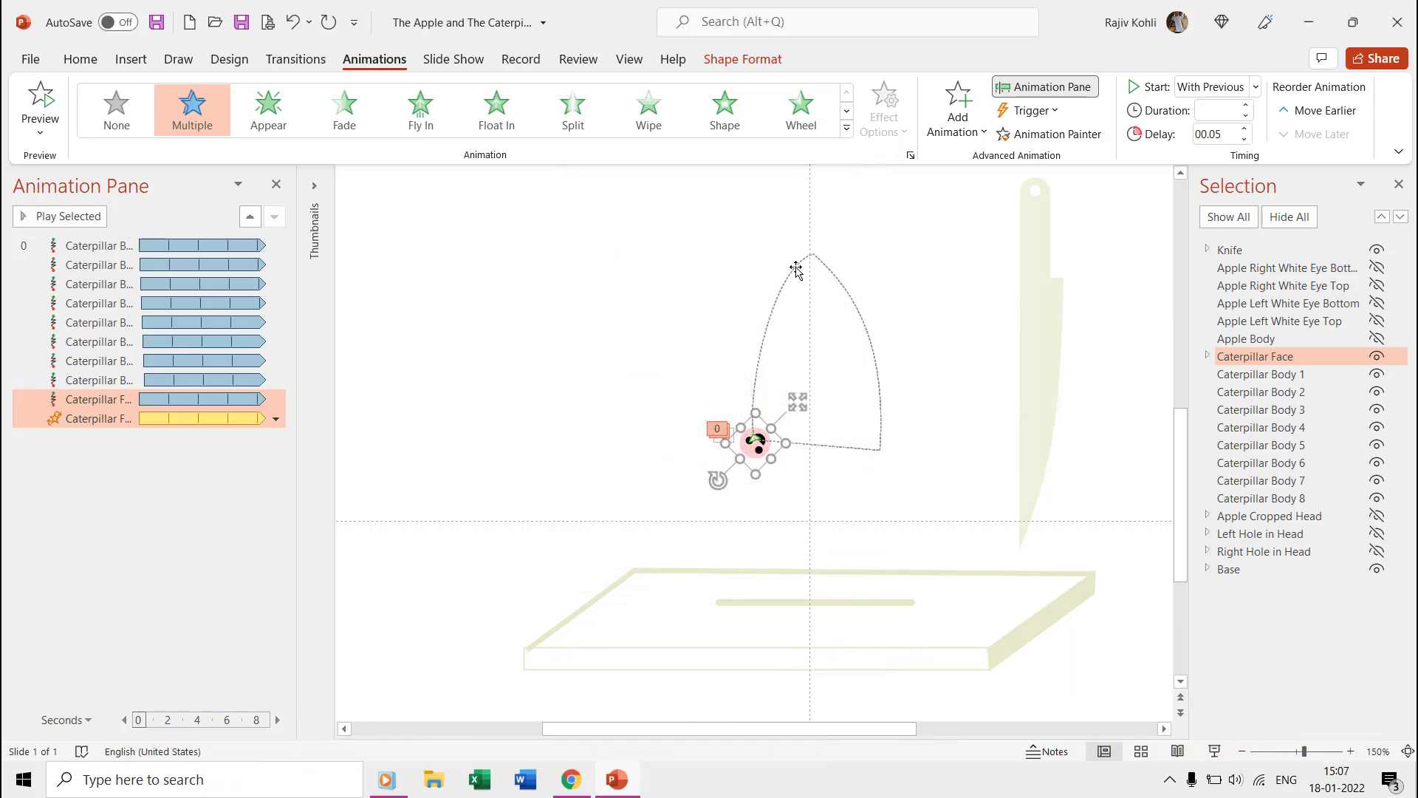
Step: Edit the face's motion path points, moving the apex and adding a point for a rounder arch
left_click(796, 271)
left_click(879, 135)
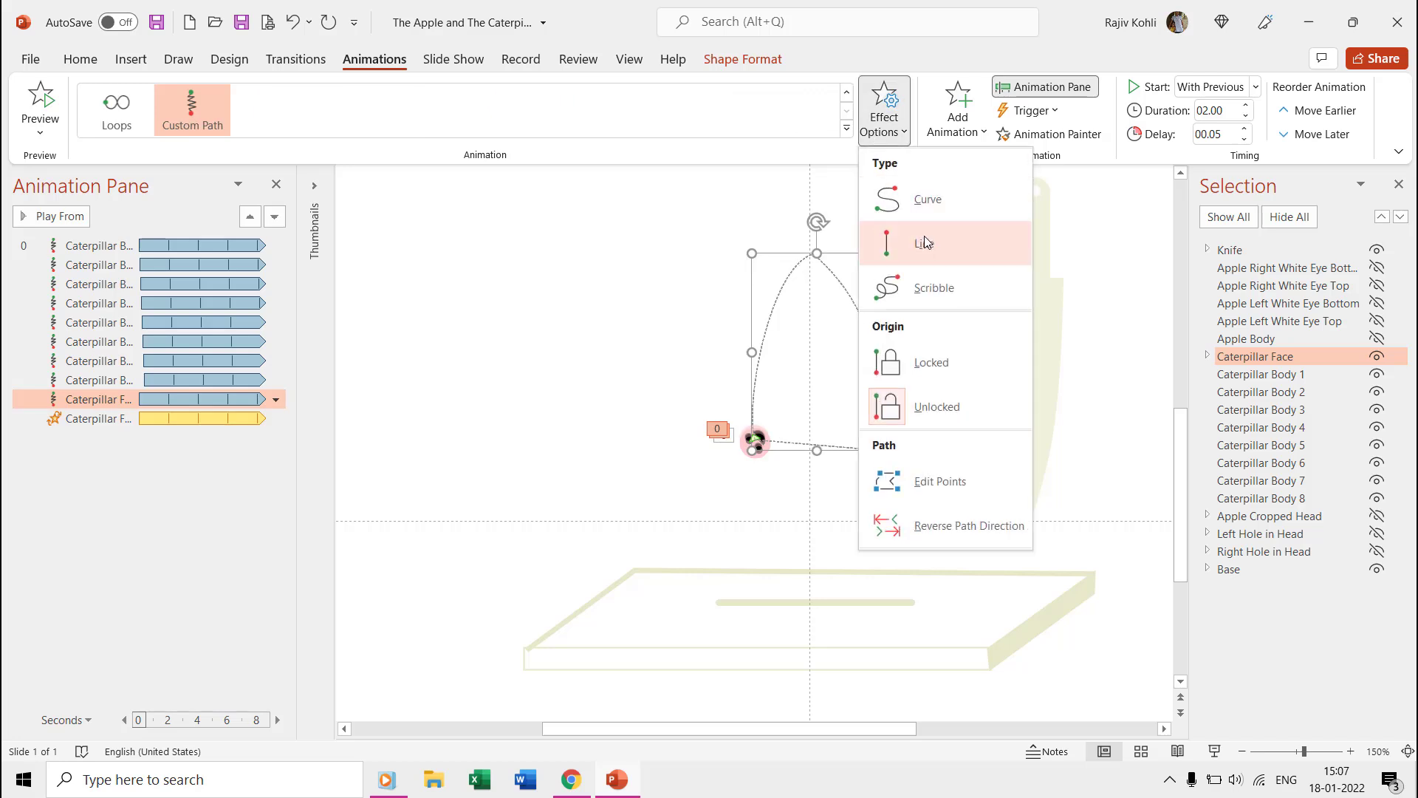
left_click(941, 481)
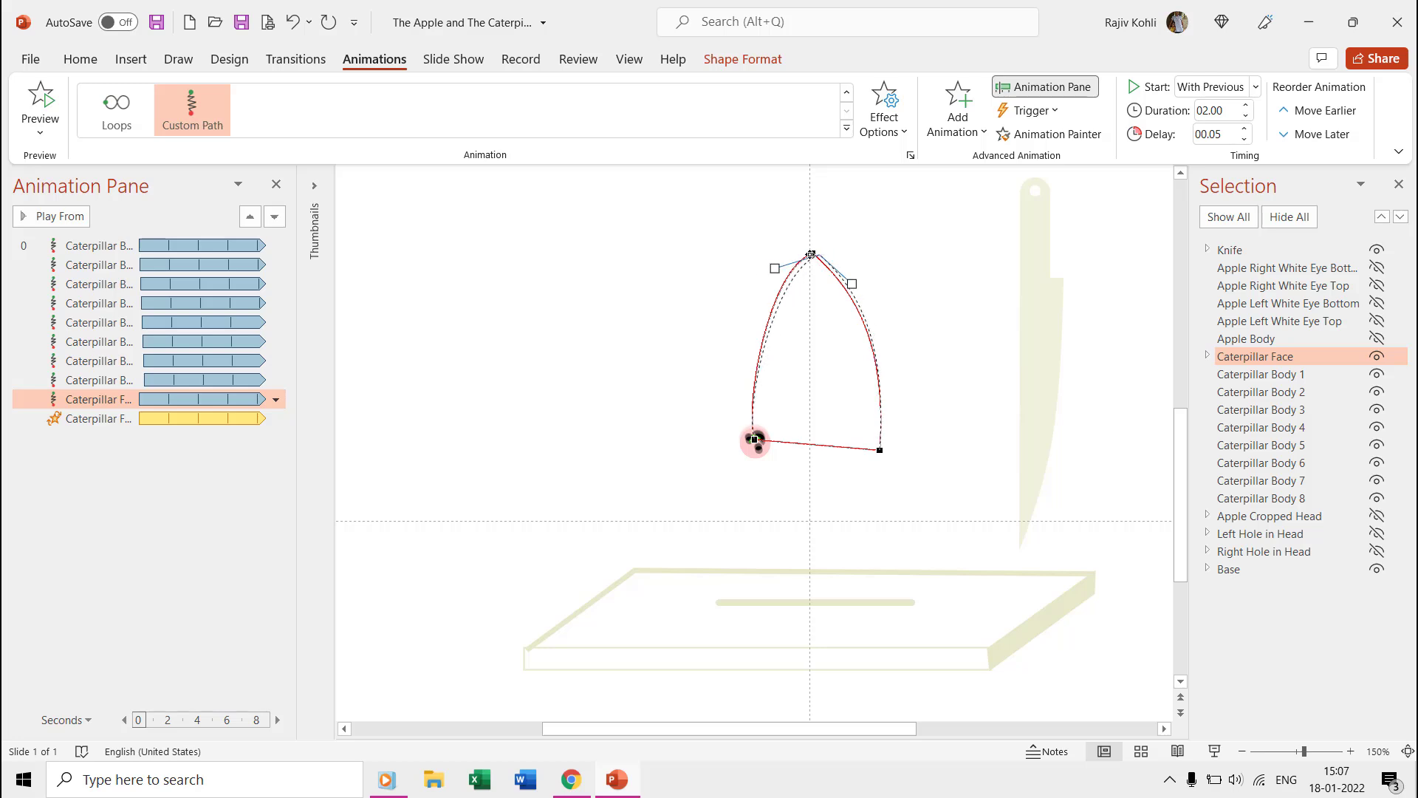
left_click_drag(815, 253, 801, 259)
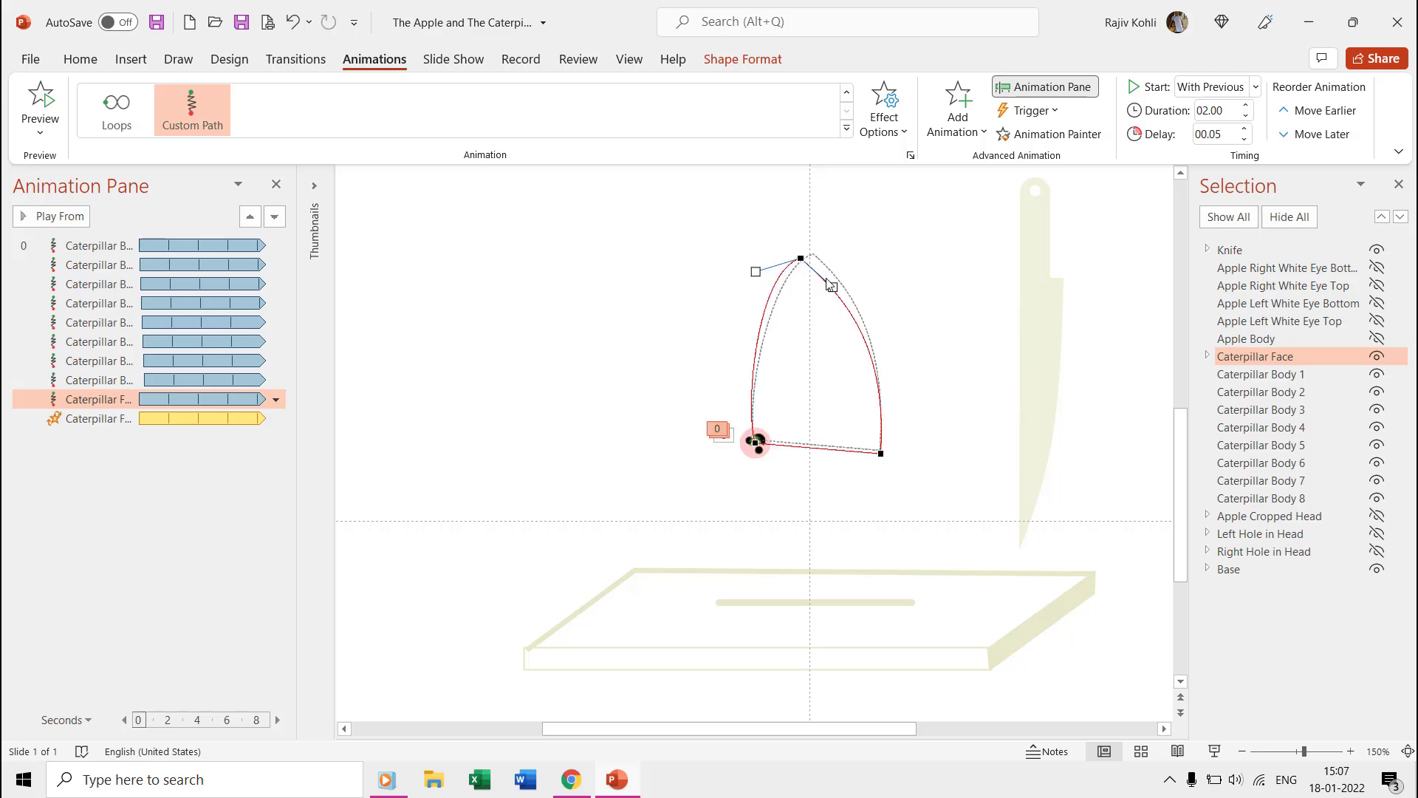
right_click(853, 314)
left_click(883, 327)
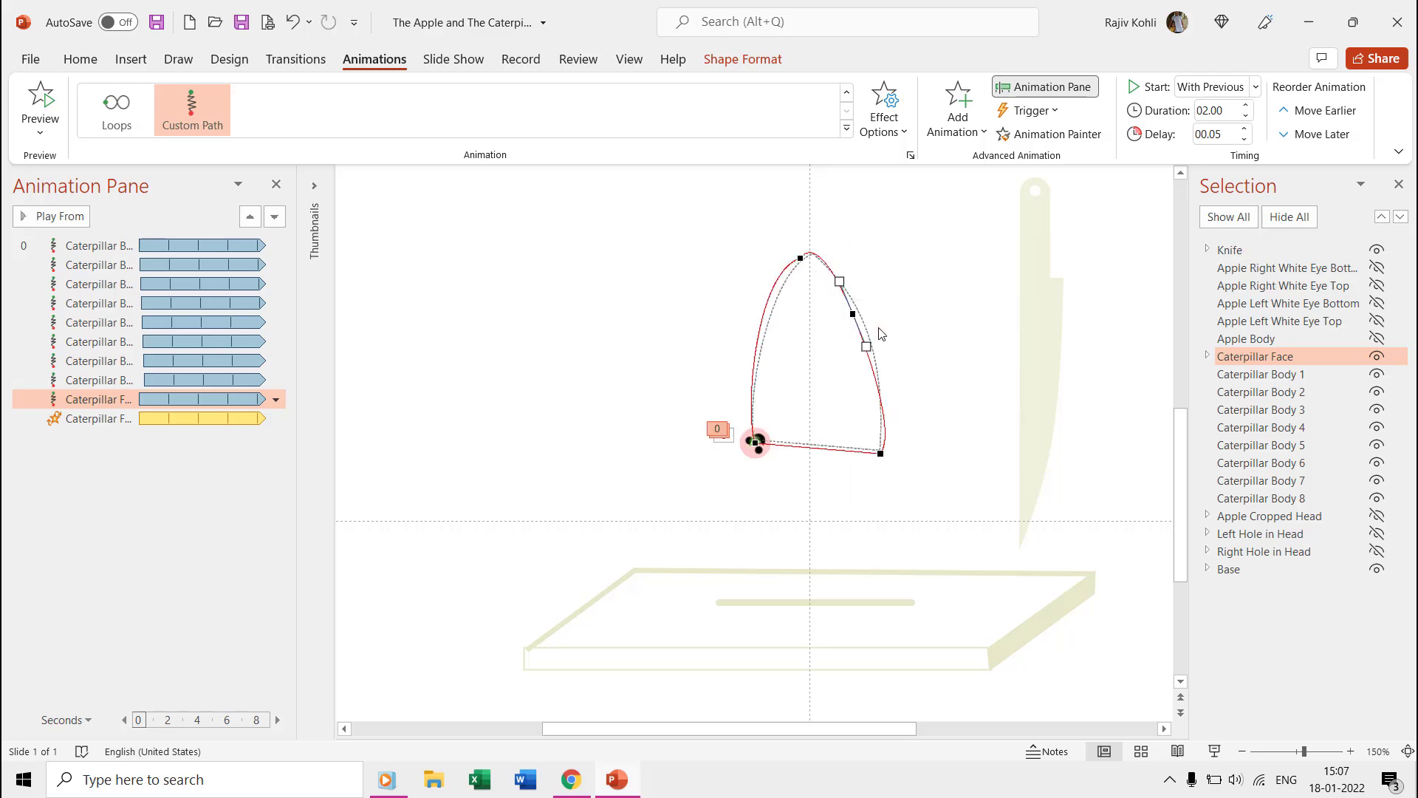
left_click(879, 334)
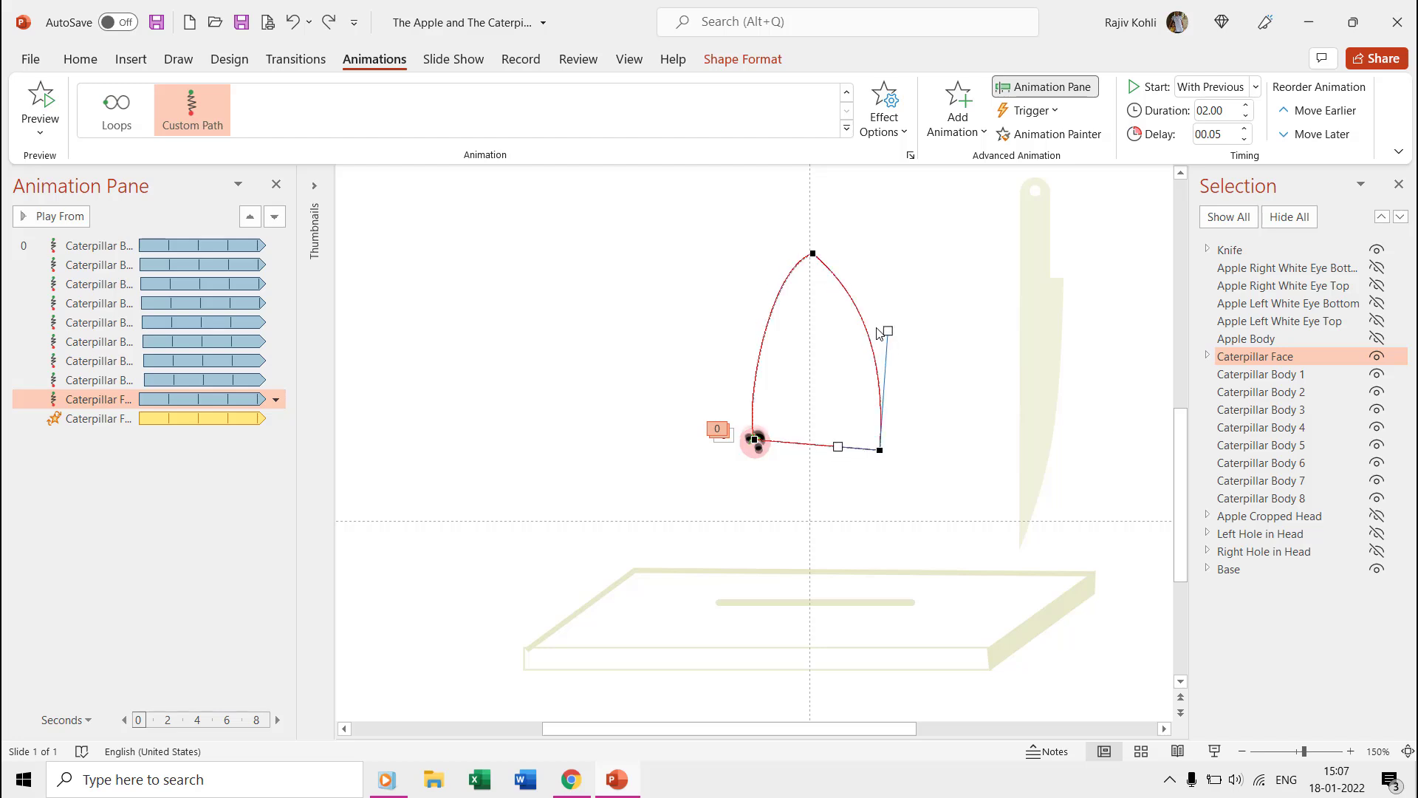
Step: Set the face's path animation to two seconds, repeating until end of slide
left_click(106, 405)
double_click(106, 399)
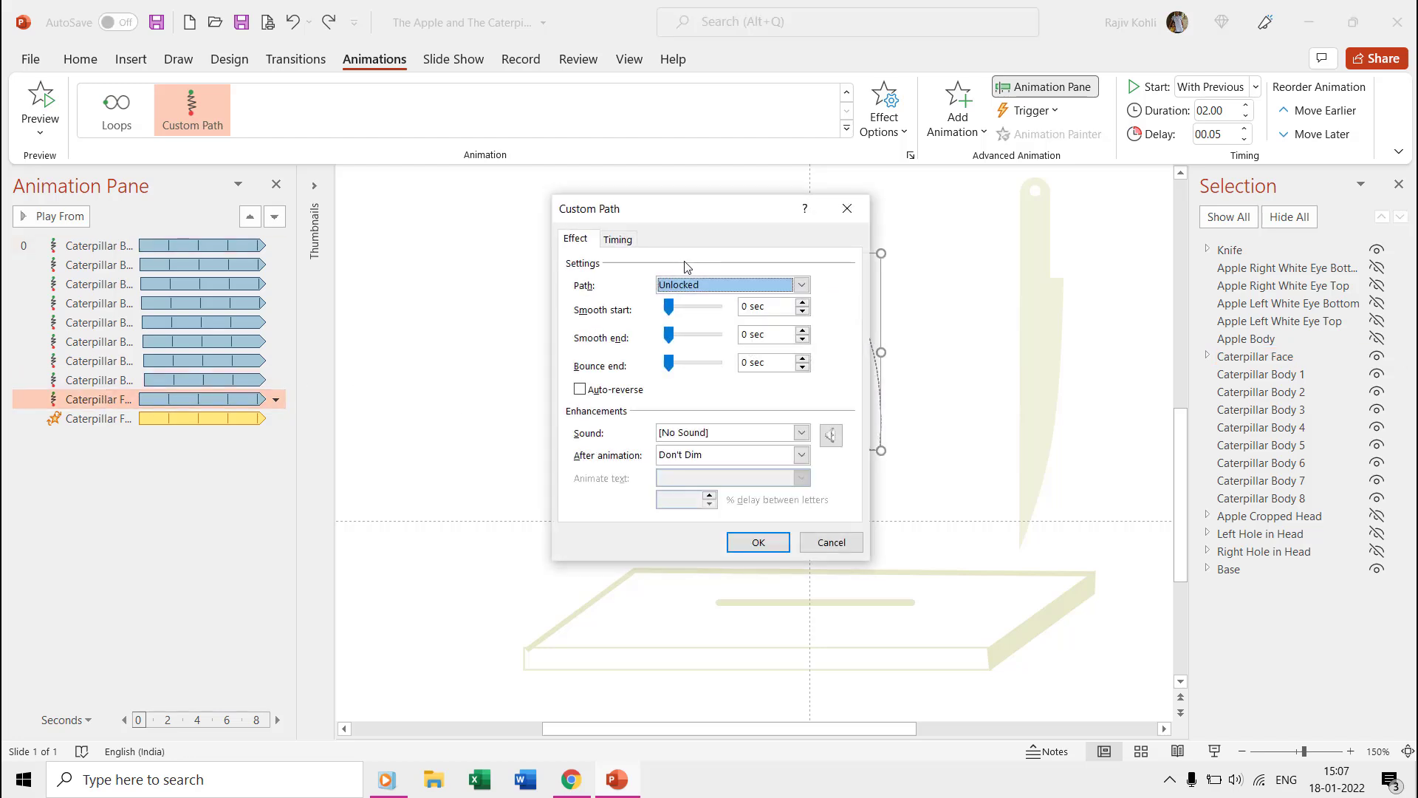
left_click(629, 241)
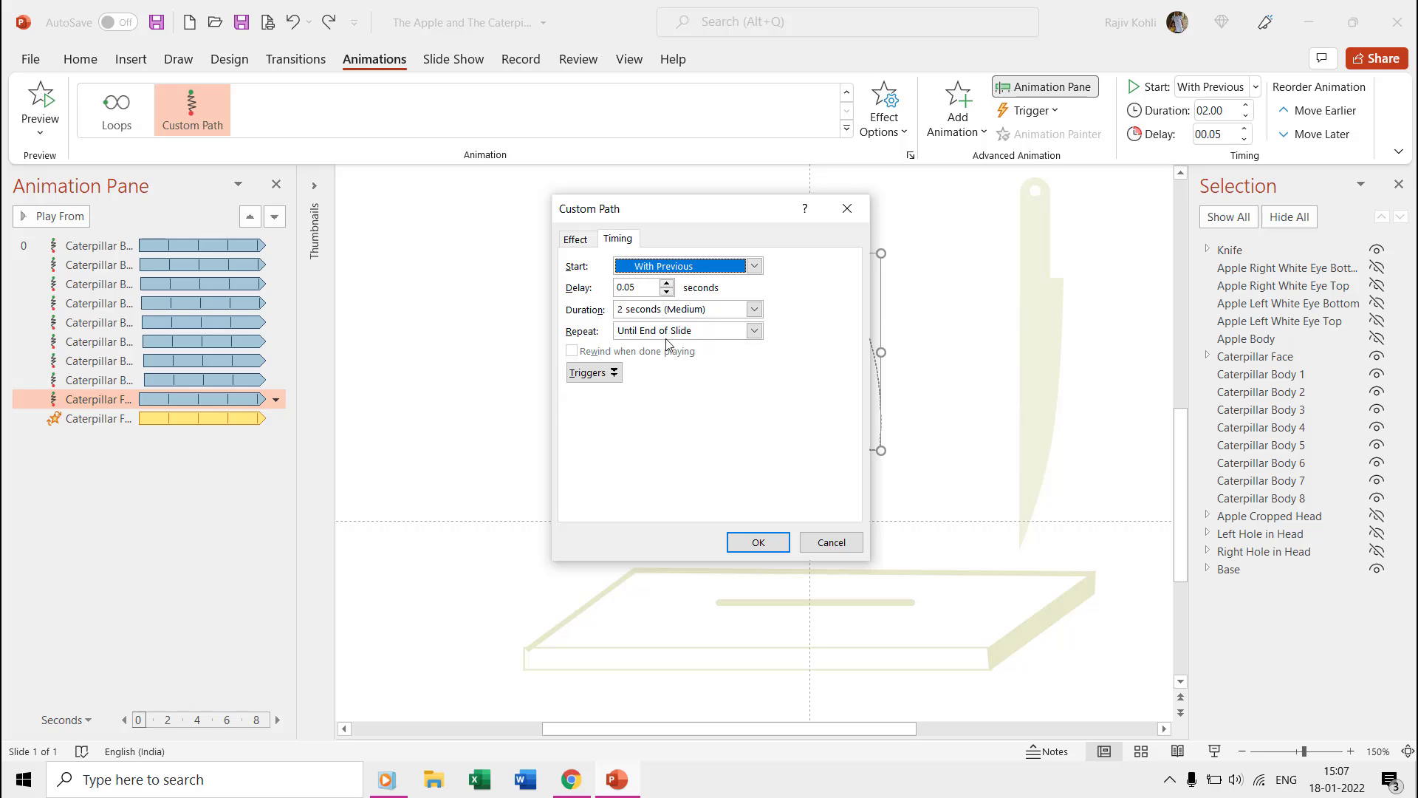
key("Return")
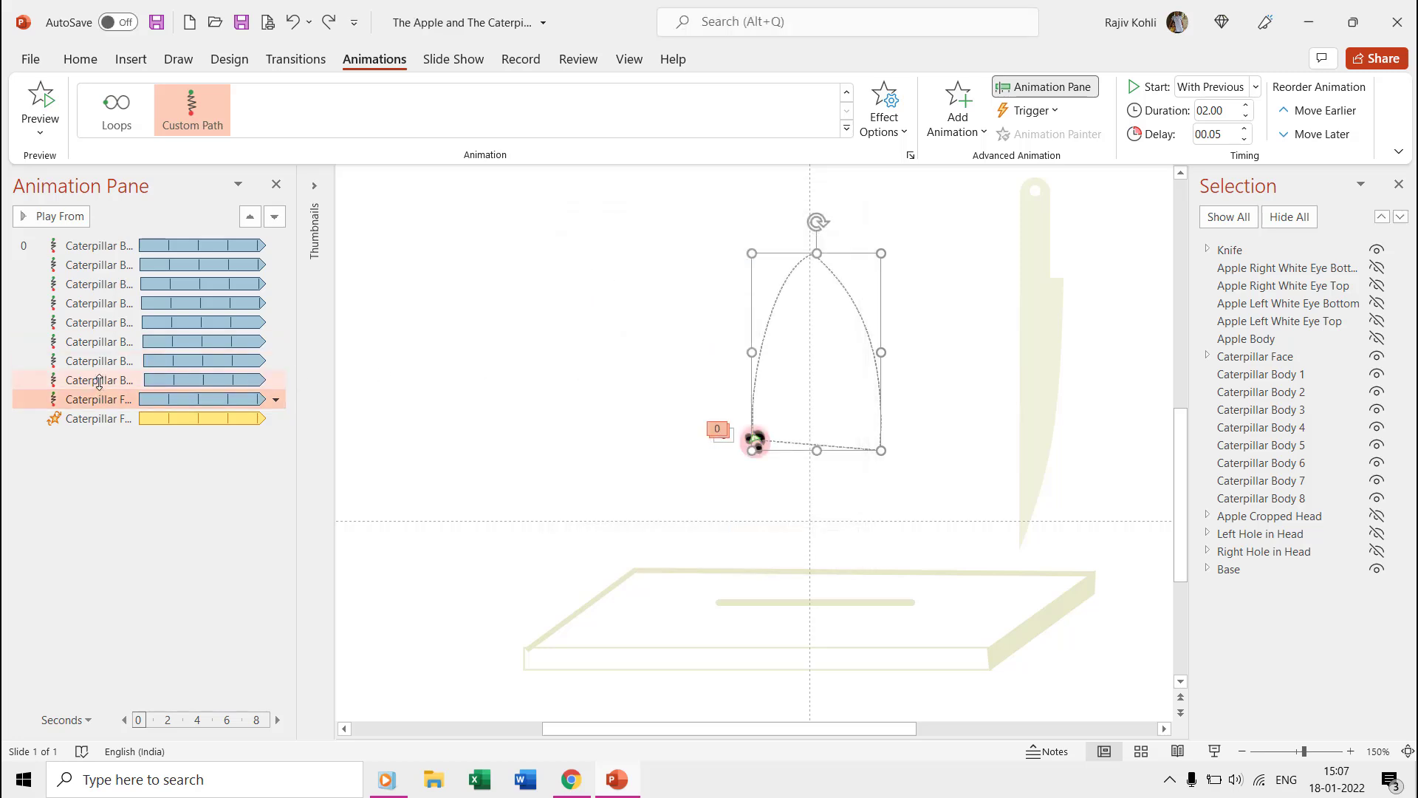
left_click(98, 380)
left_click(98, 342)
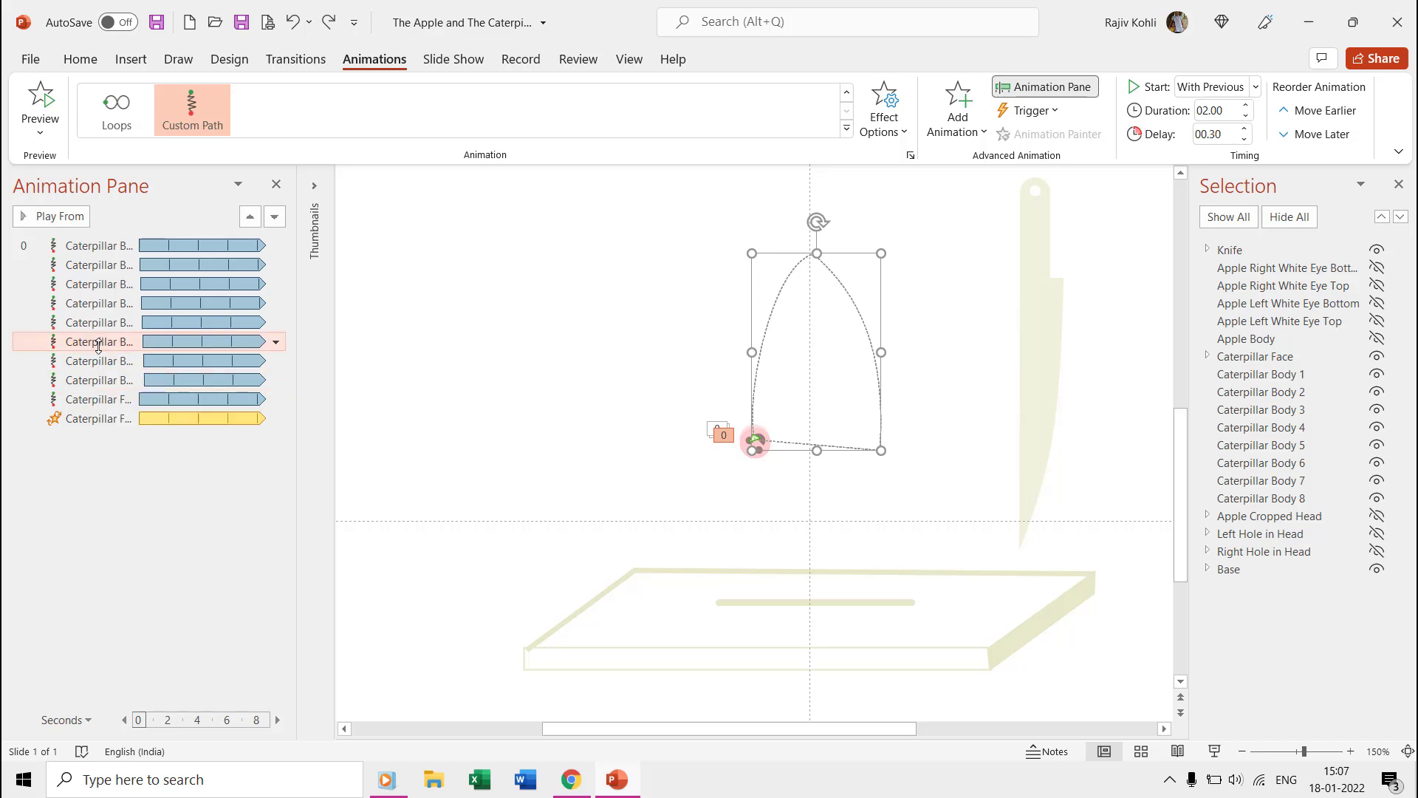
left_click(100, 303)
left_click(106, 265)
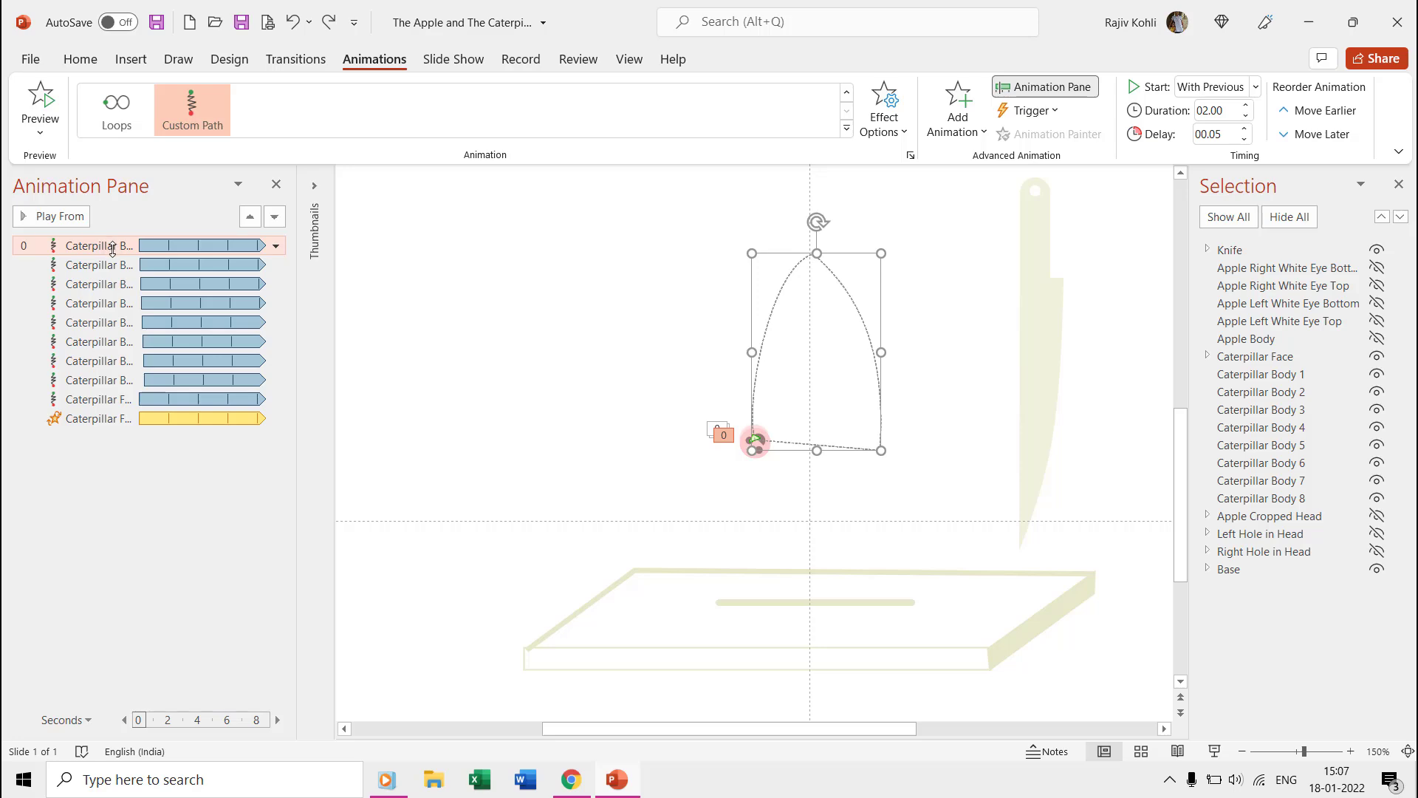
left_click(119, 264)
left_click(684, 525)
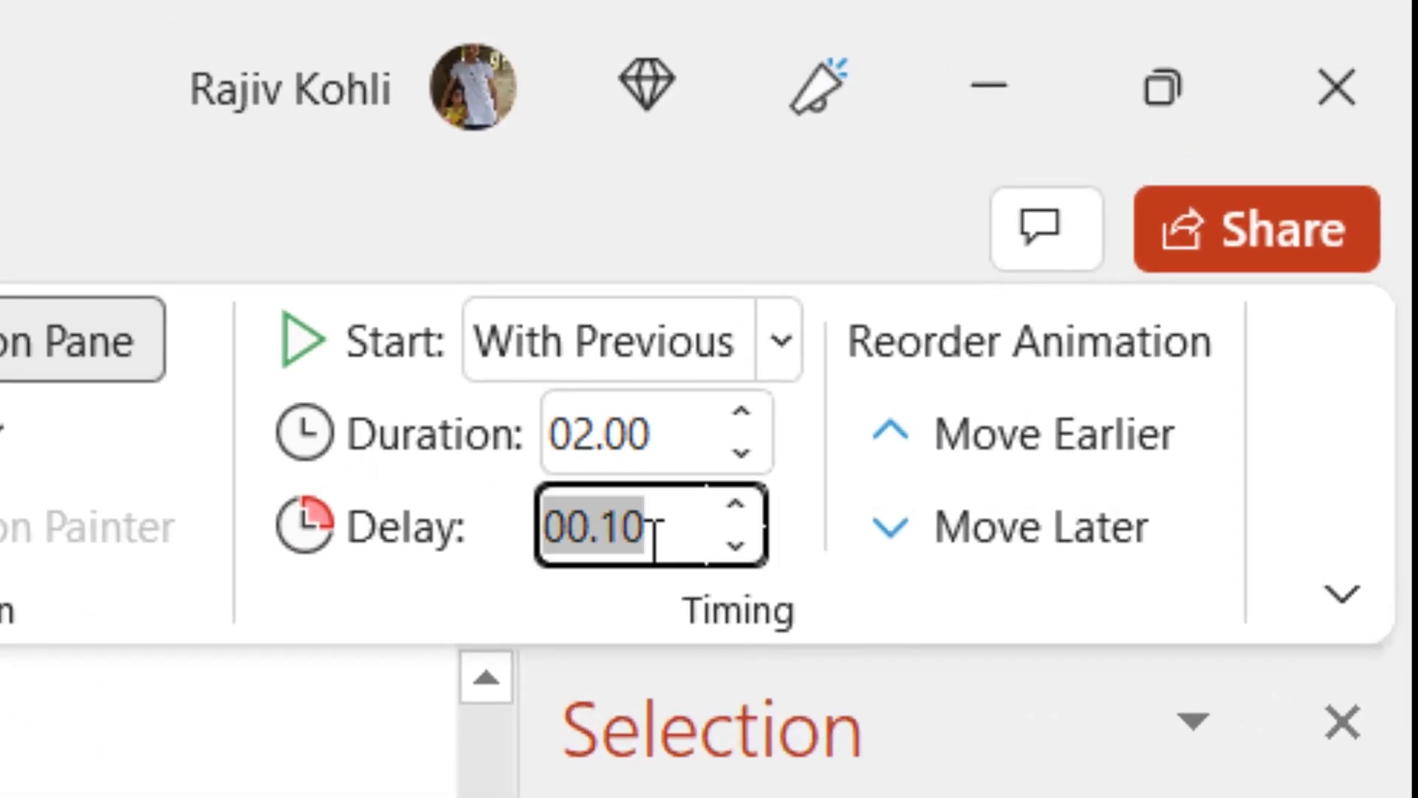
left_click(109, 284)
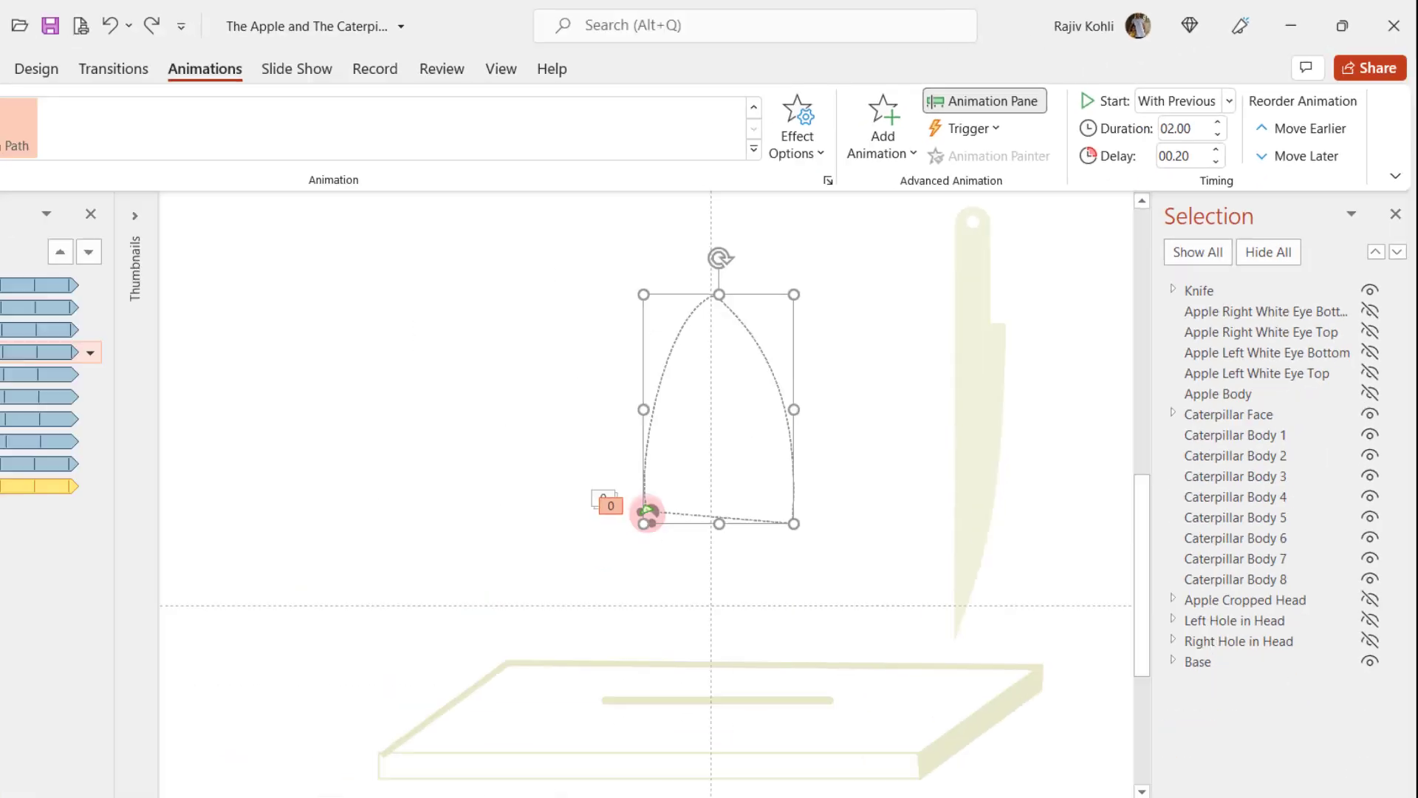
left_click(109, 303)
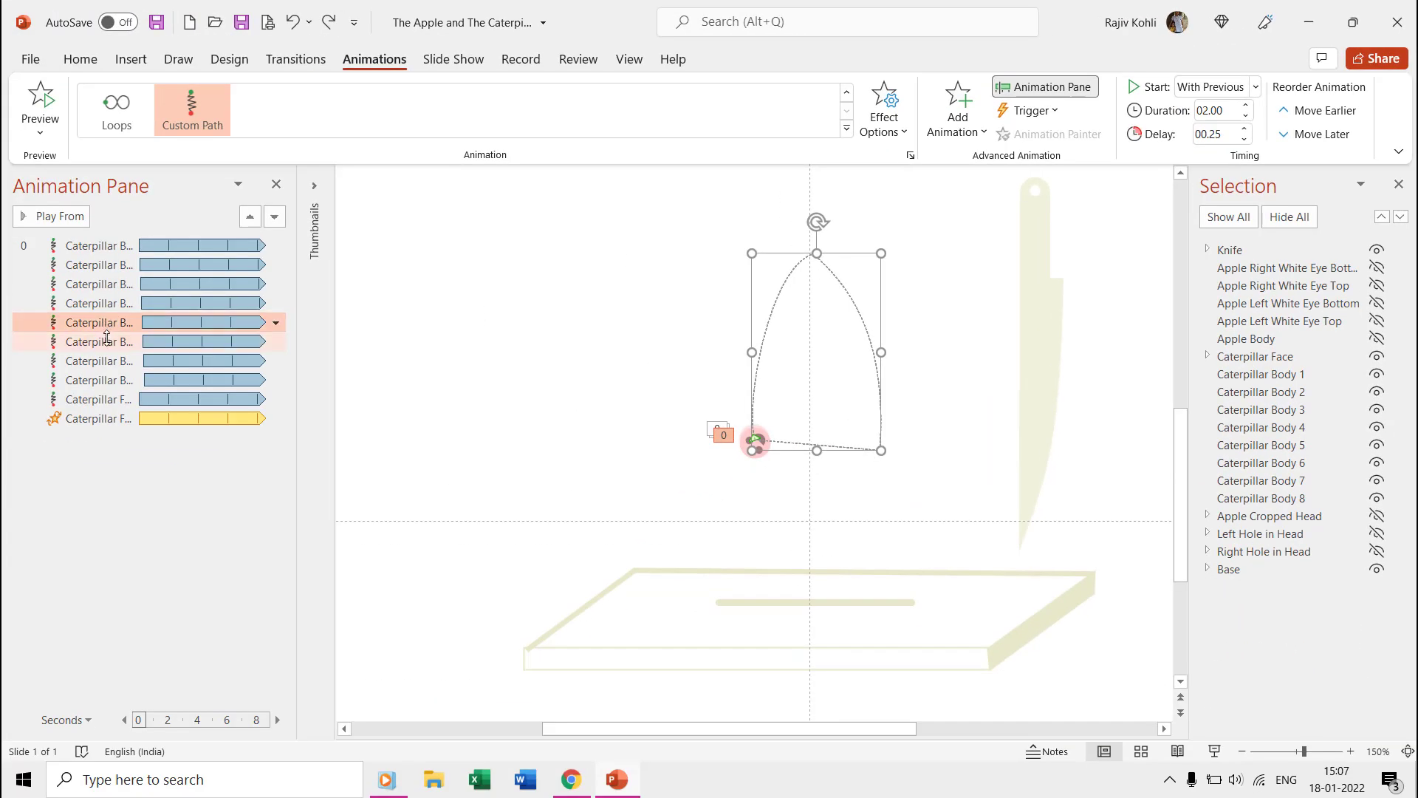
left_click(109, 342)
left_click(107, 380)
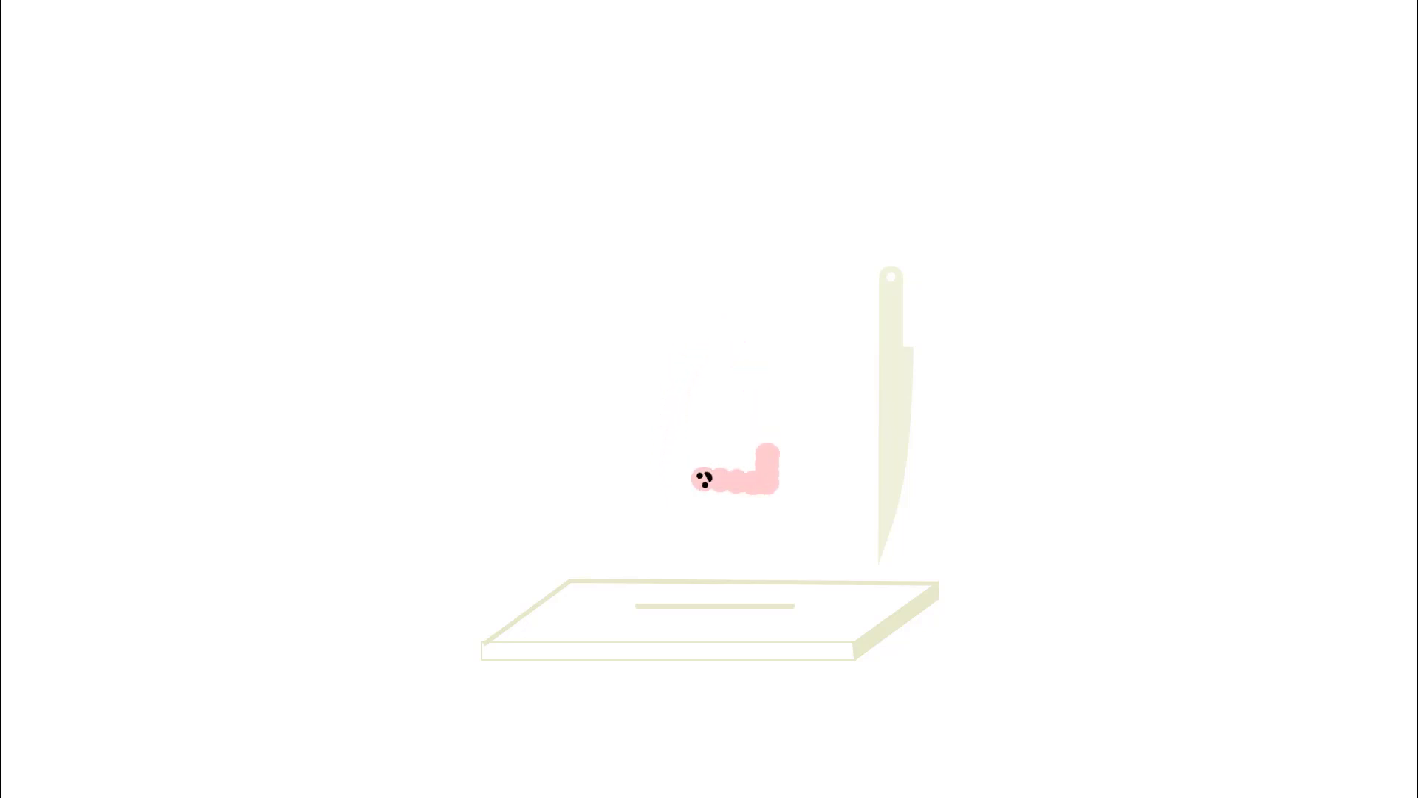
key("Escape")
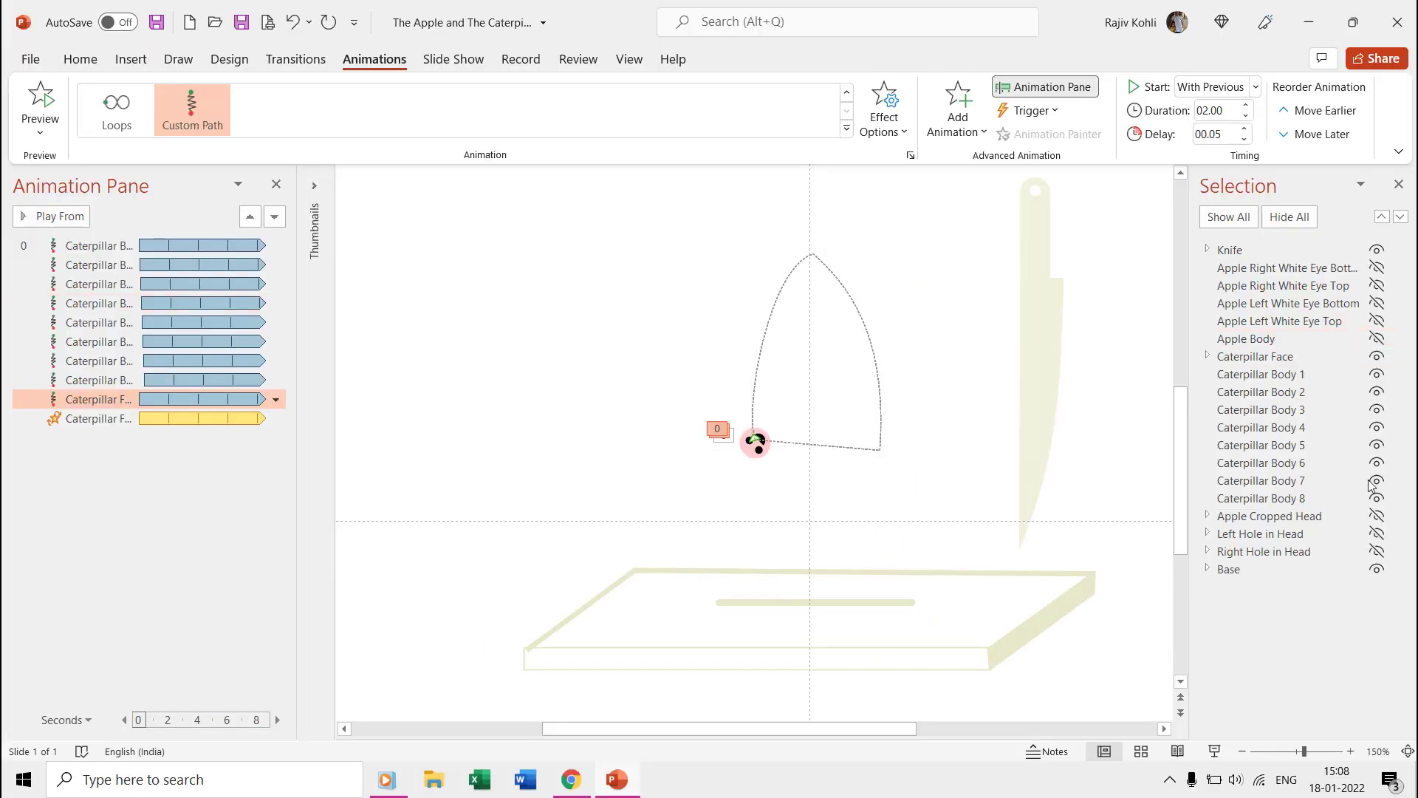
Step: Unhide the Apple Body and Apple Cropped Head, then select each one
left_click(1378, 339)
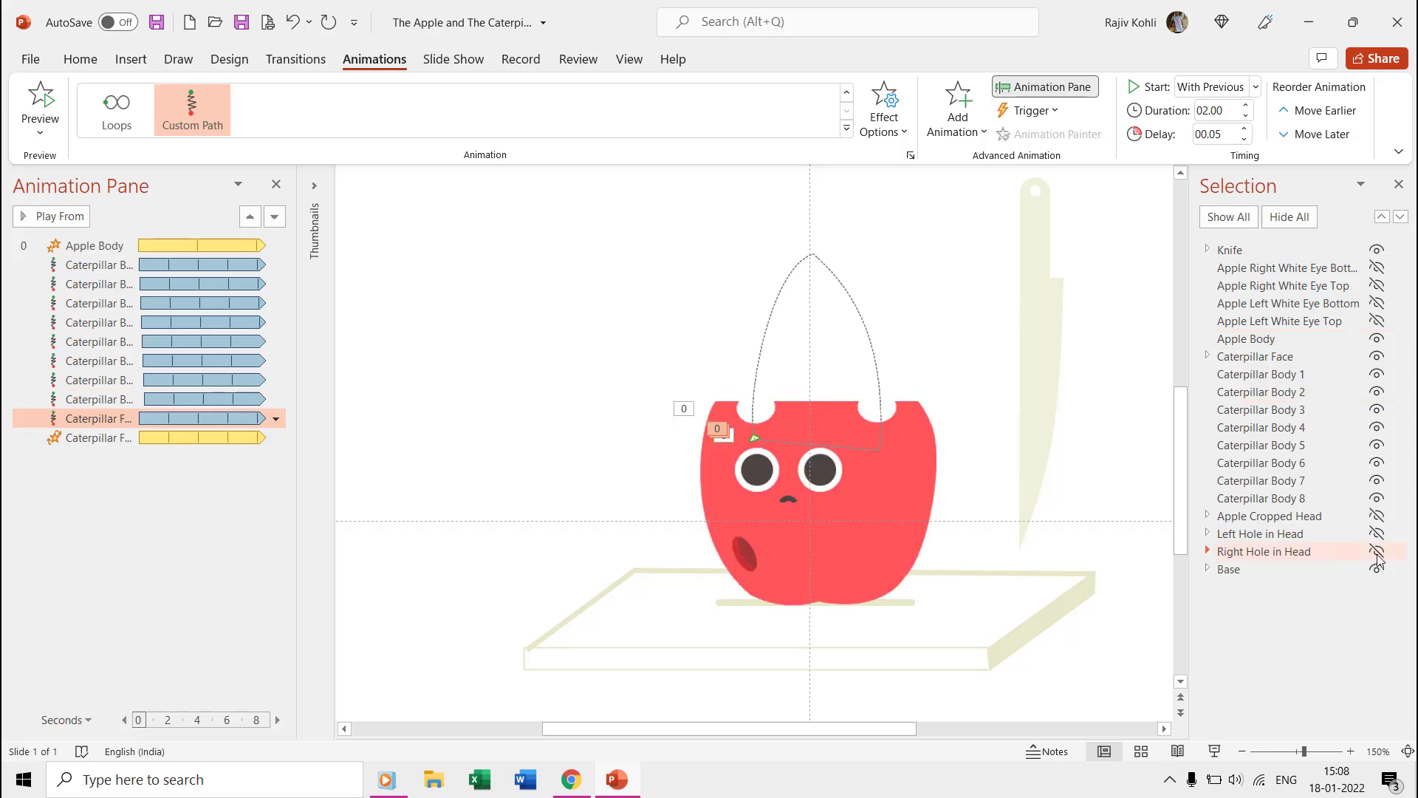
left_click(1378, 516)
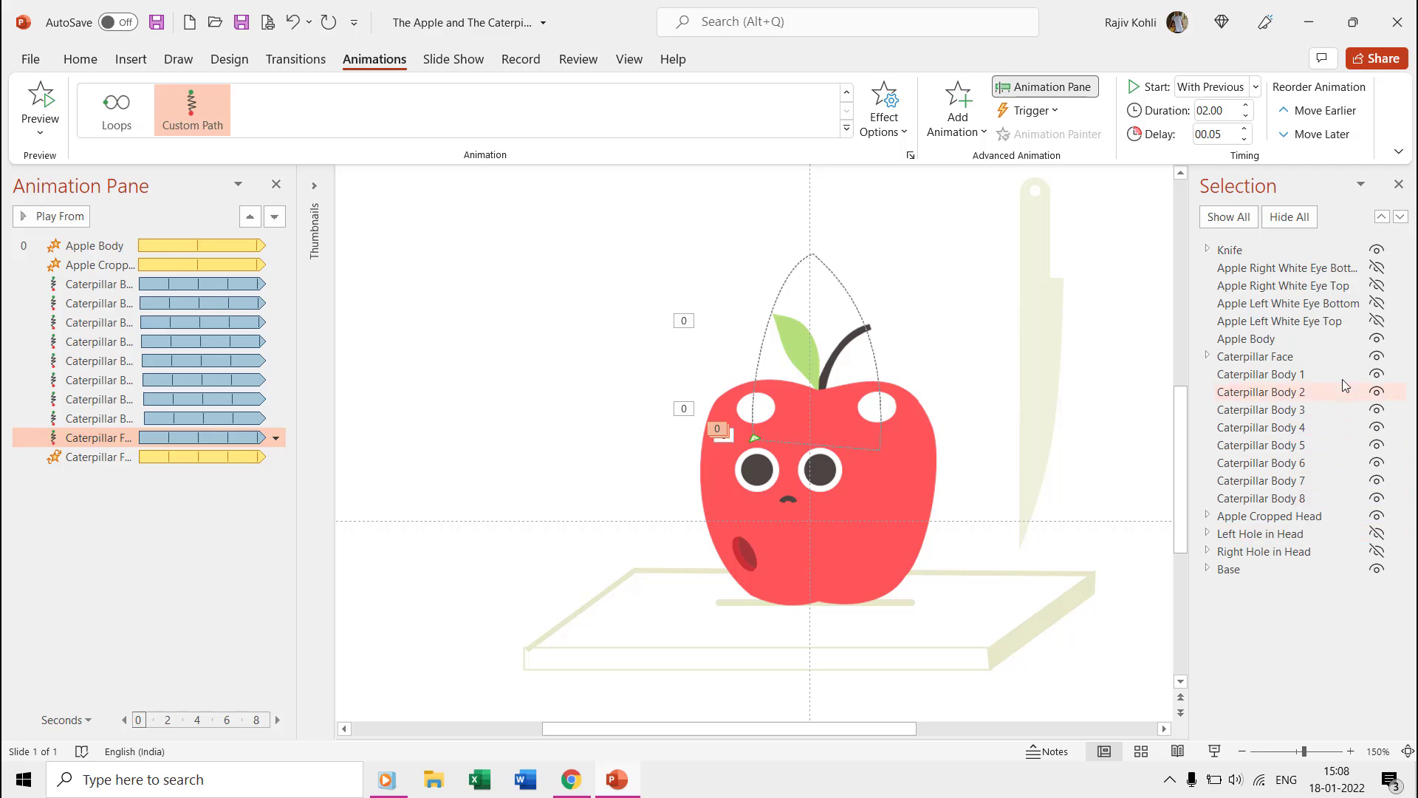
left_click(1314, 344)
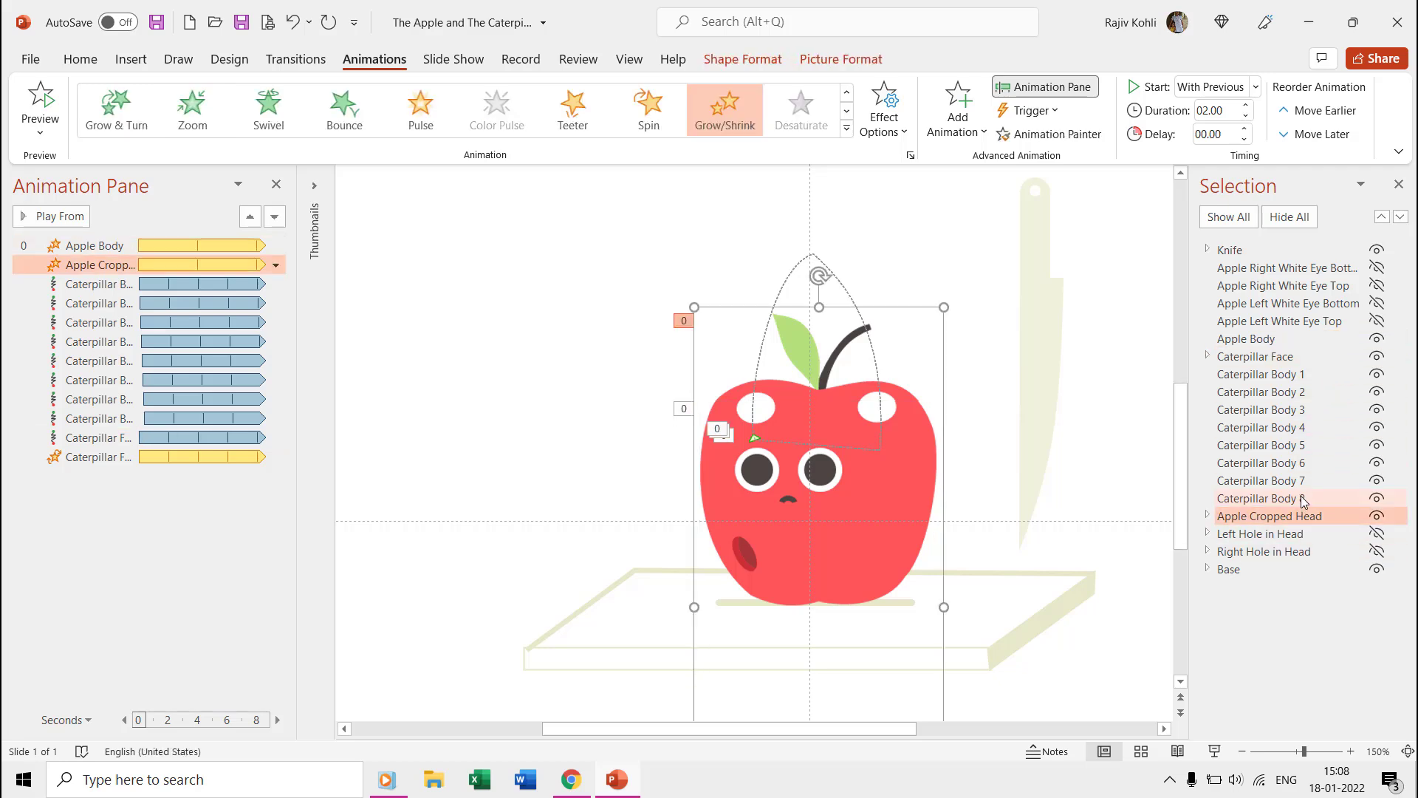
left_click(1300, 346)
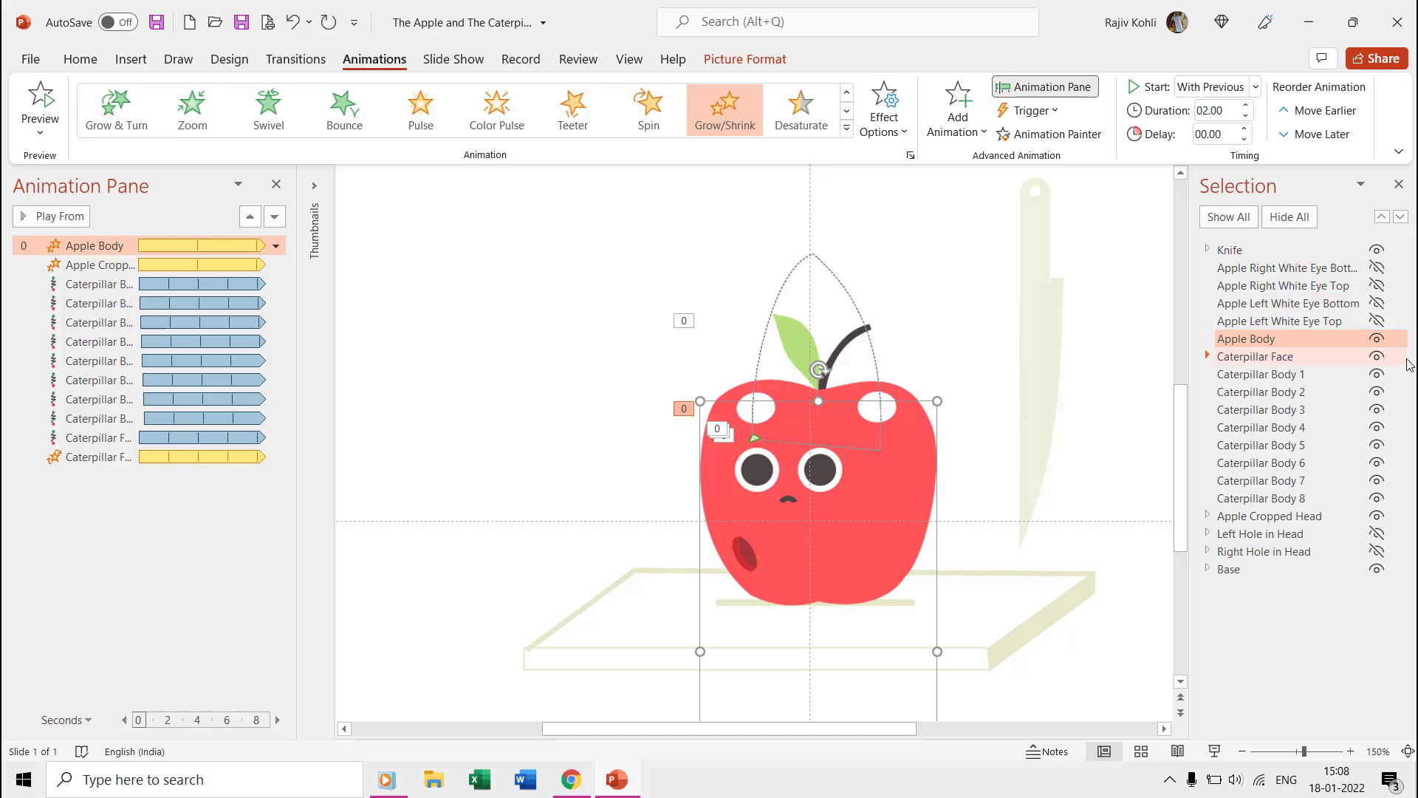
Step: Toggle the apple body and cropped head off and back on to compare
left_click(1377, 338)
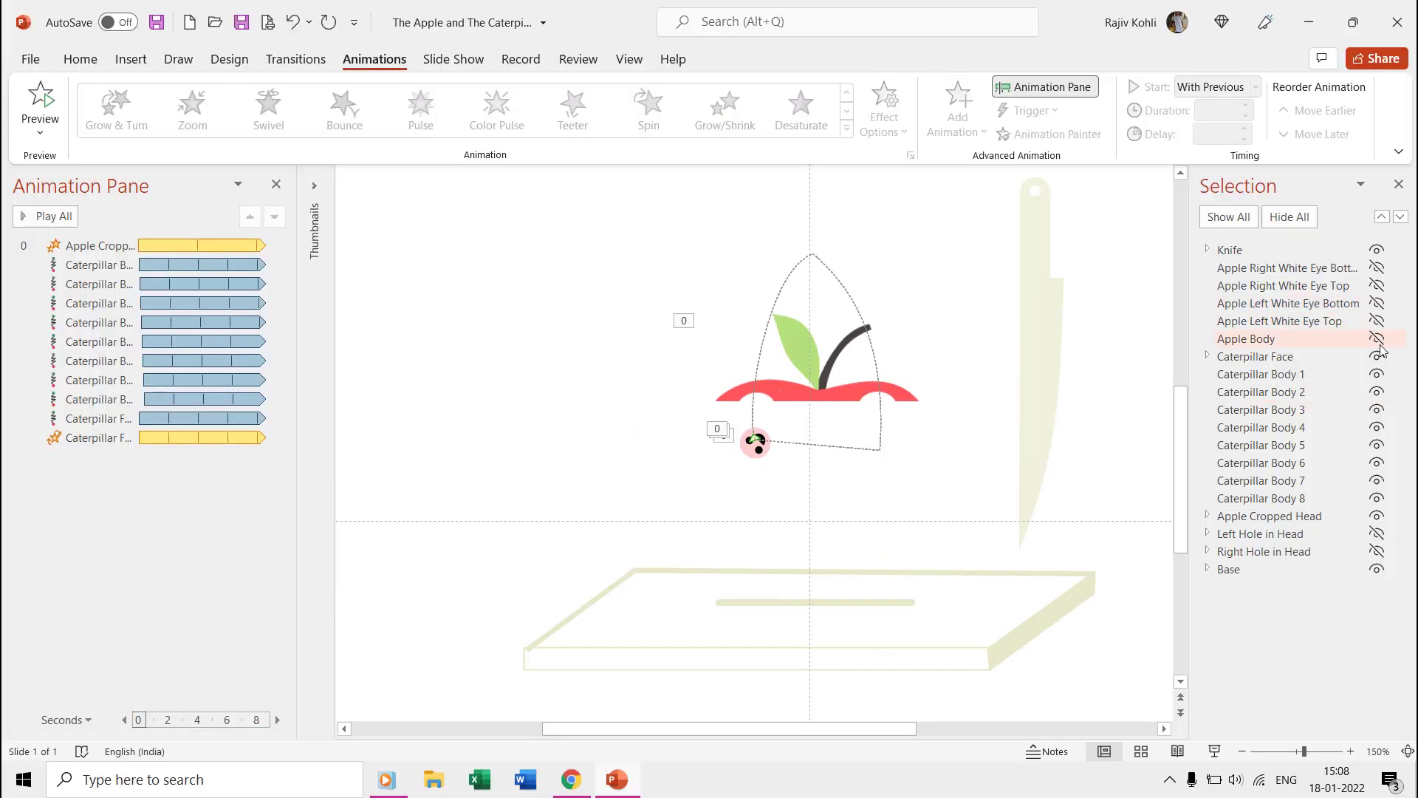
left_click(1377, 339)
left_click(1379, 517)
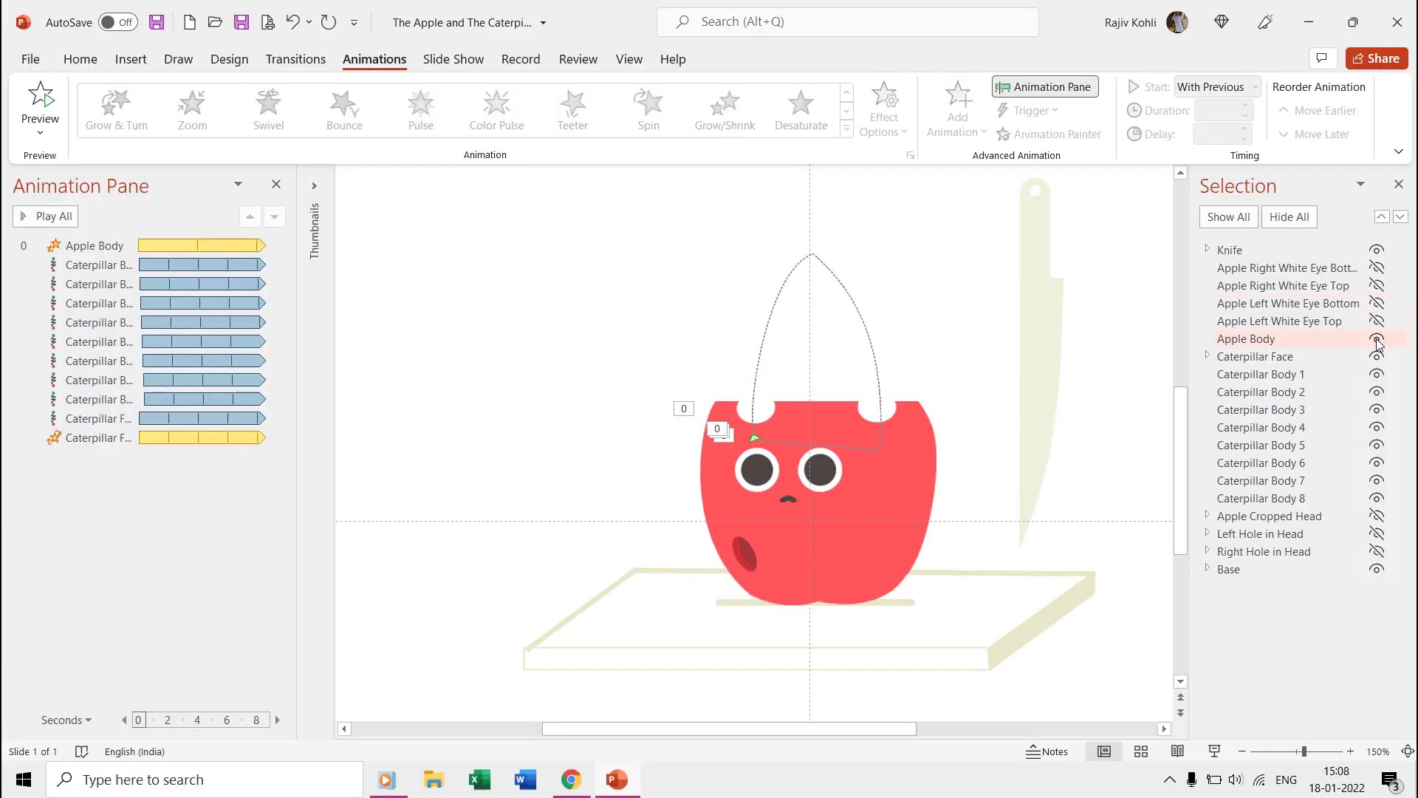
left_click(1378, 517)
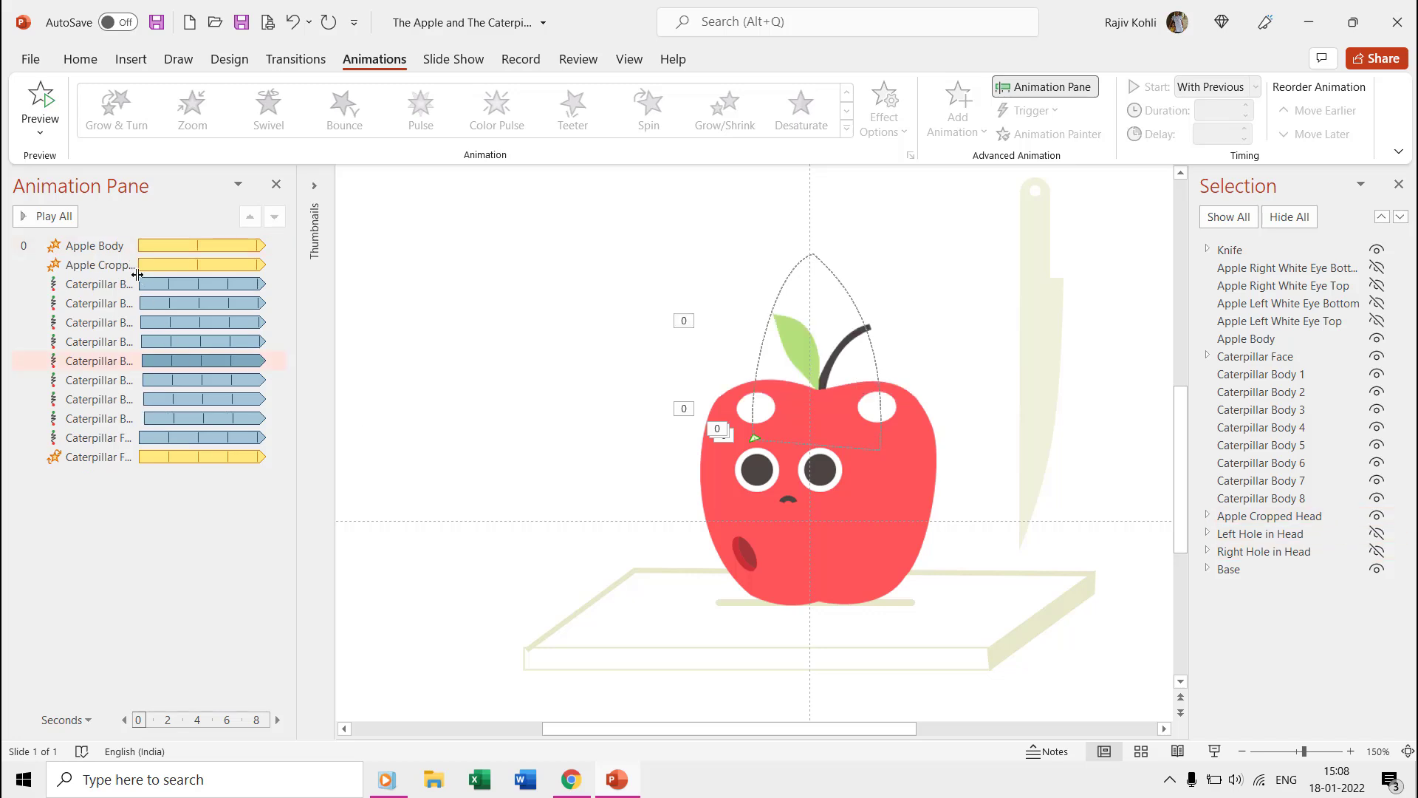
double_click(122, 249)
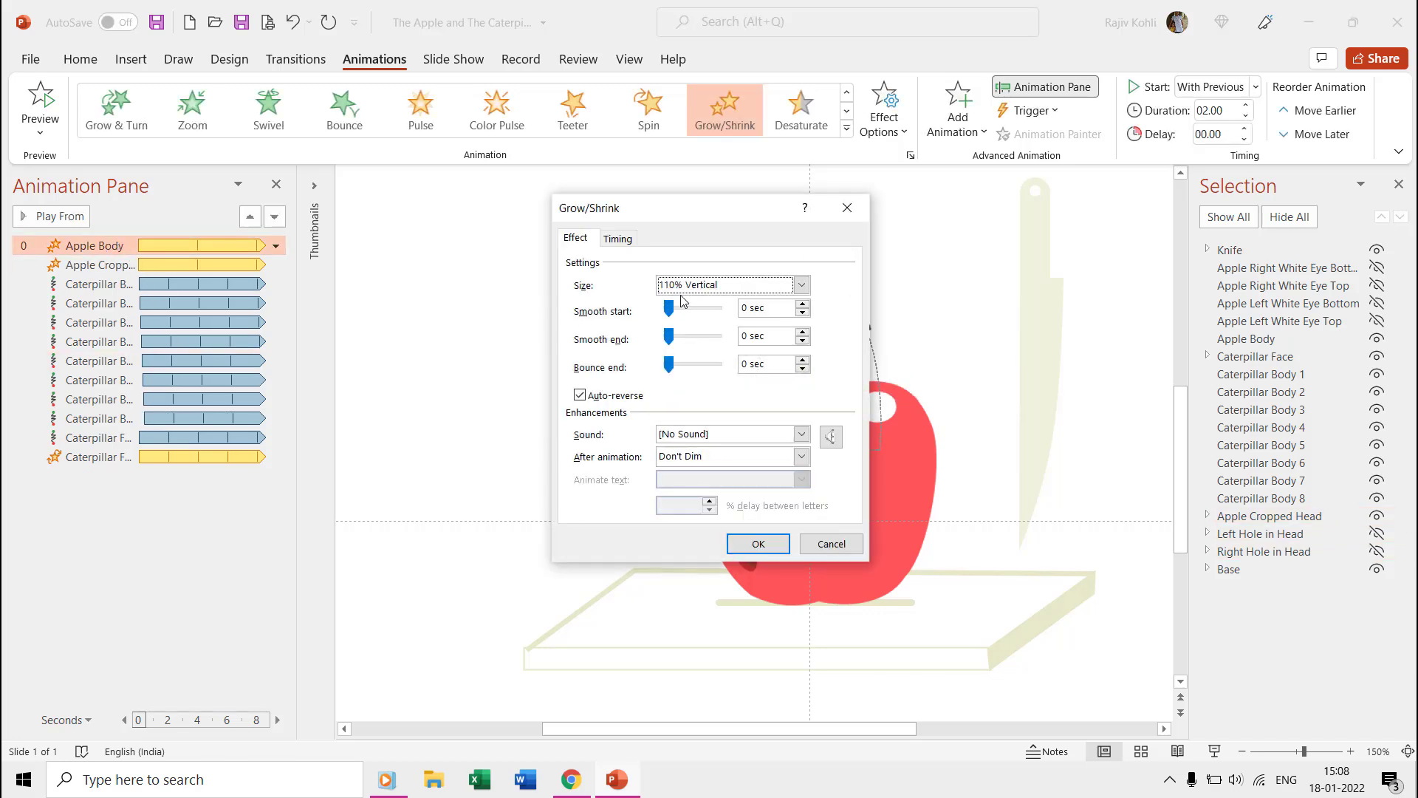
left_click(613, 238)
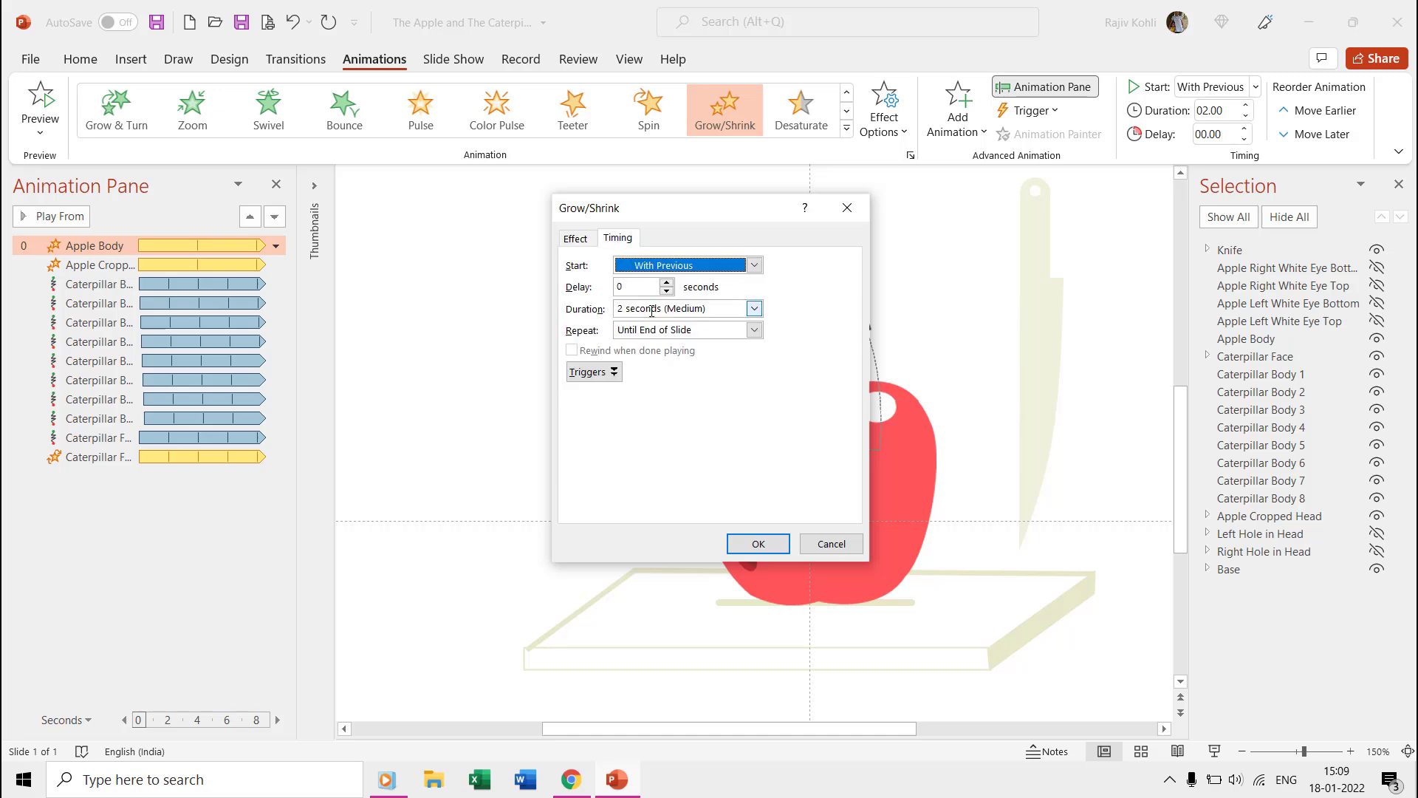
key("Escape")
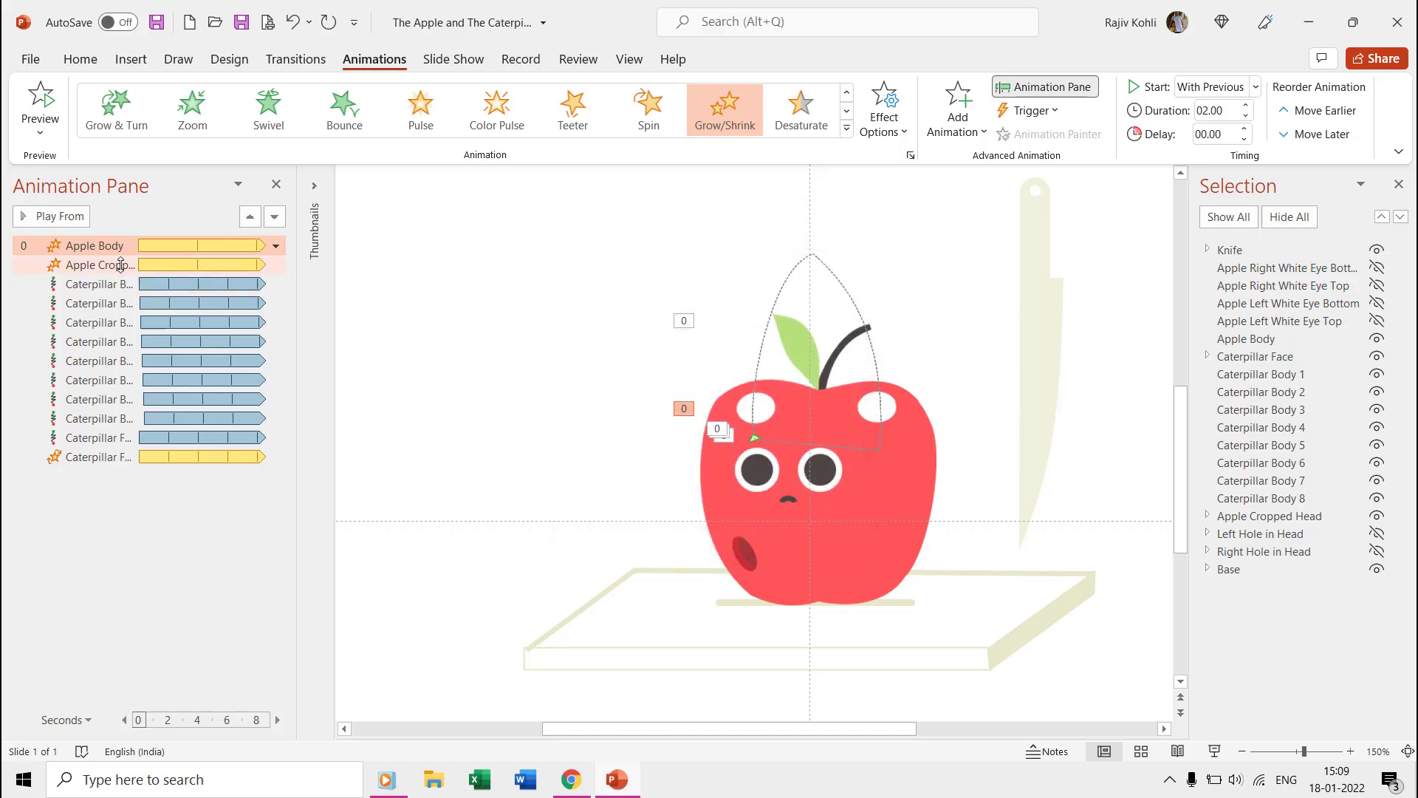
double_click(96, 264)
left_click(616, 238)
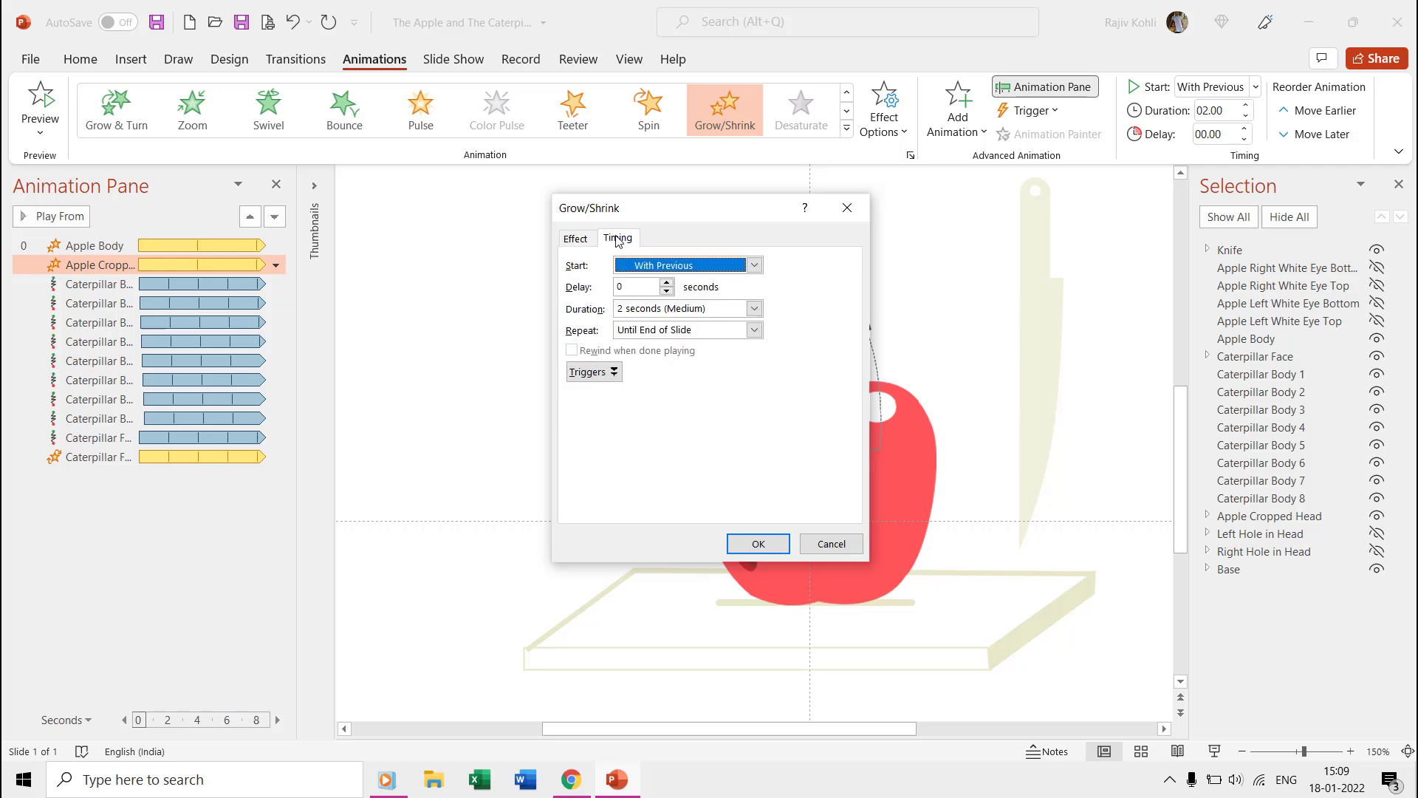
key("Escape")
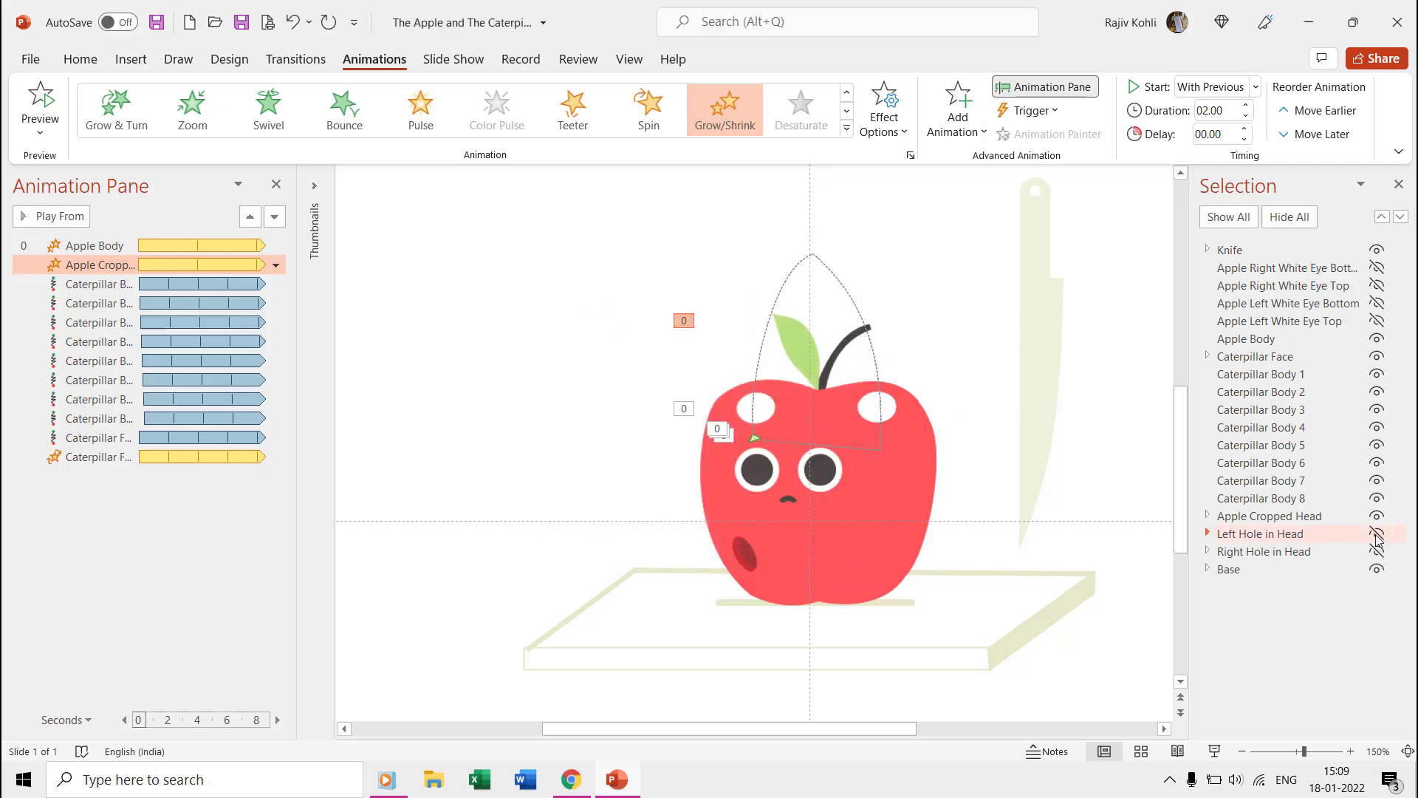
Step: Leave only the apple body, cropped head and both head holes visible, and check the left-hole Up timing
left_click(1377, 534)
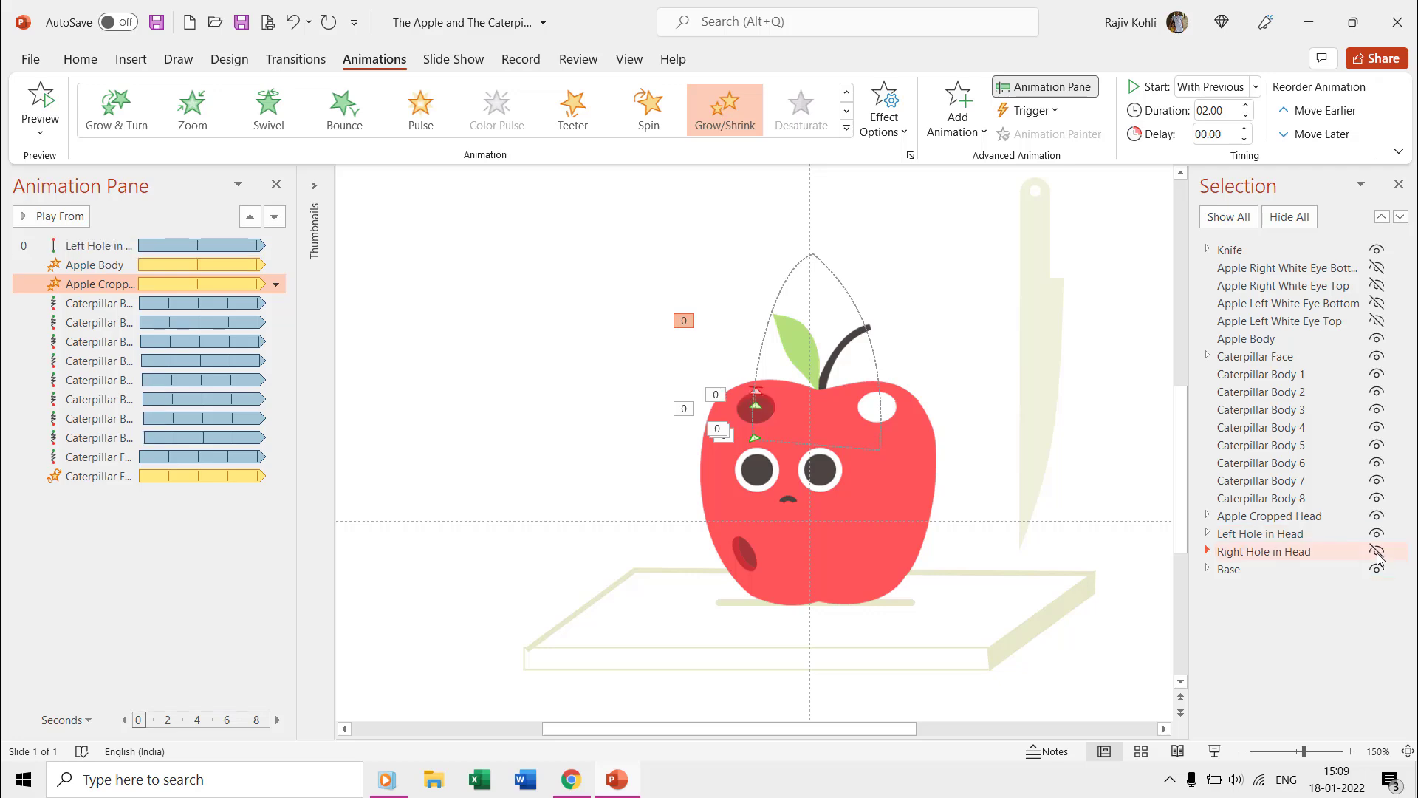
left_click(1377, 552)
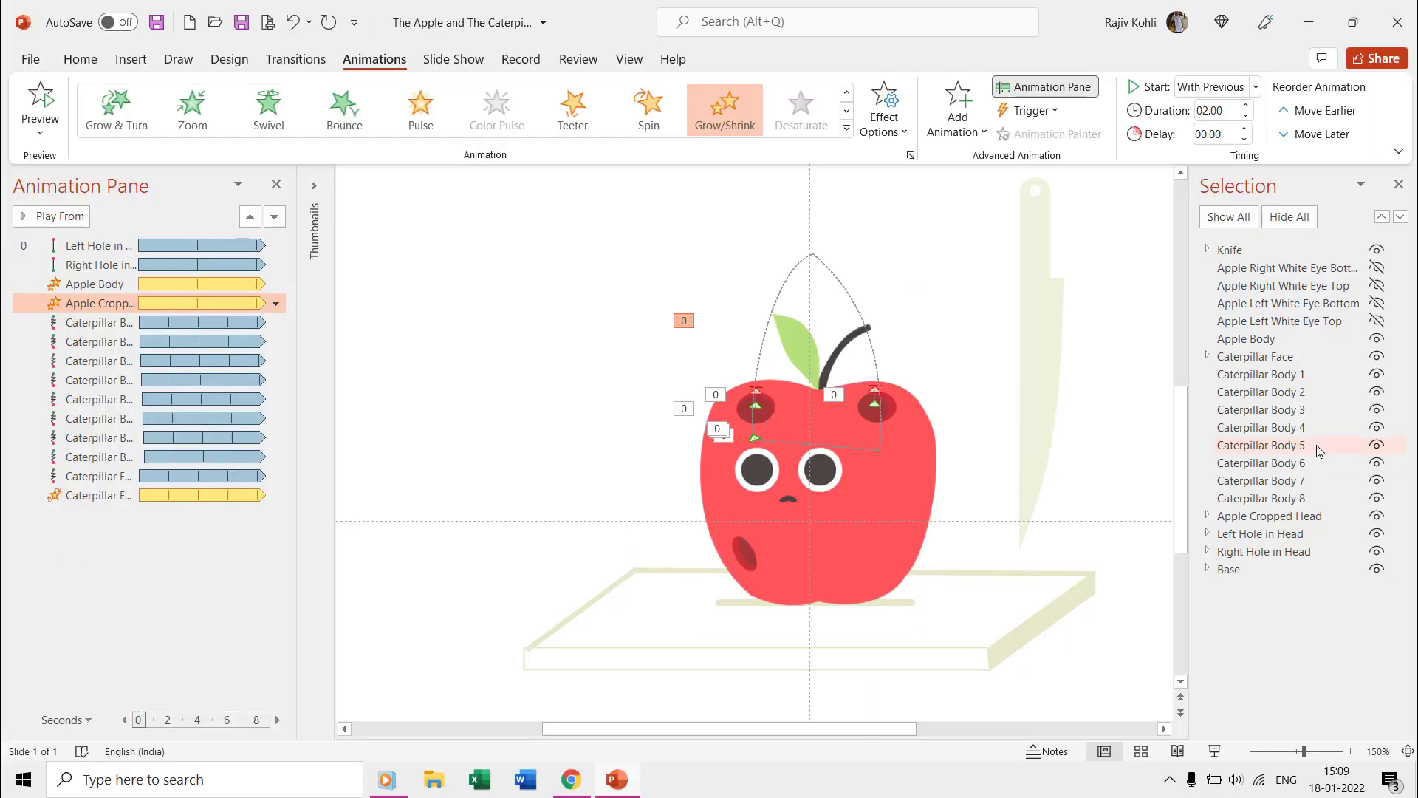
left_click(1289, 217)
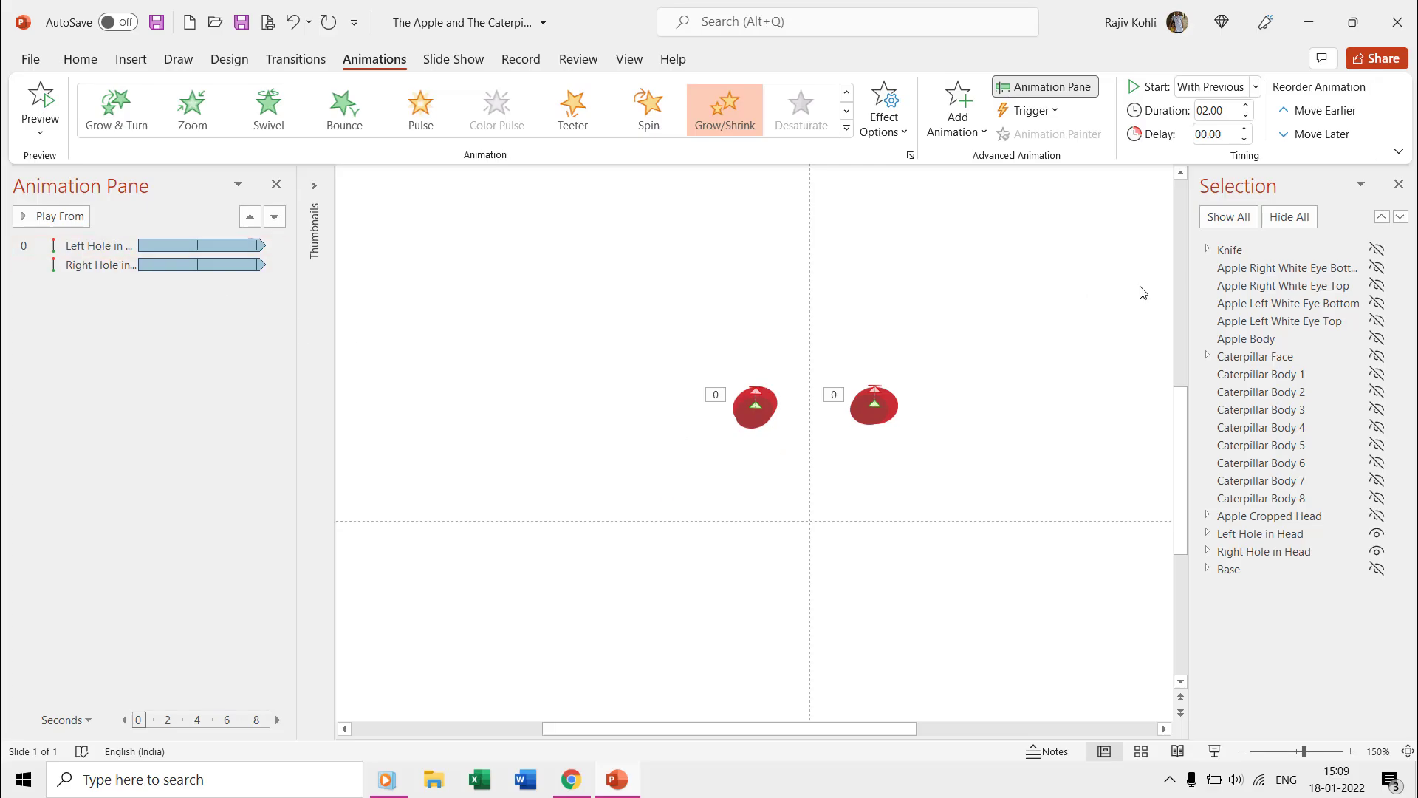
left_click(1376, 339)
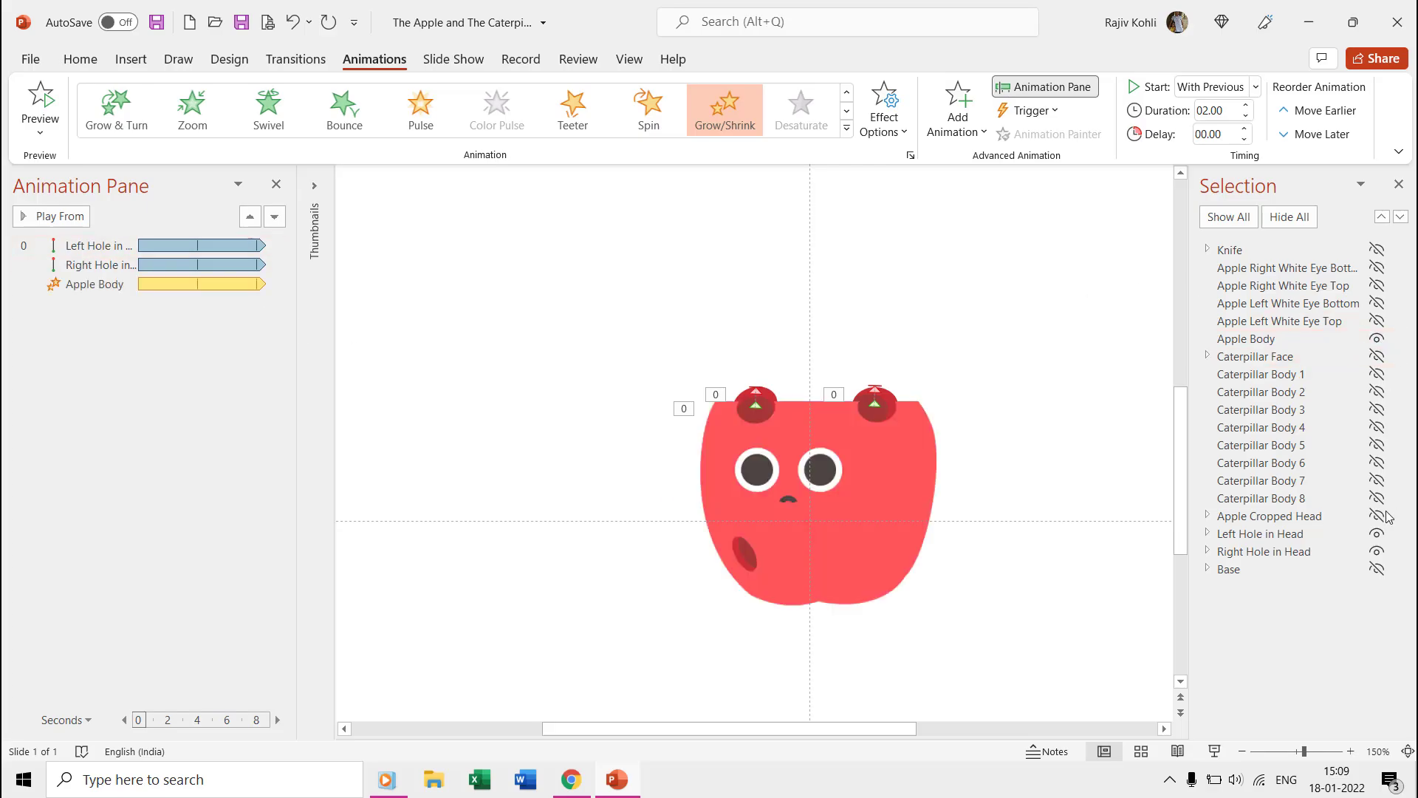
left_click(1379, 515)
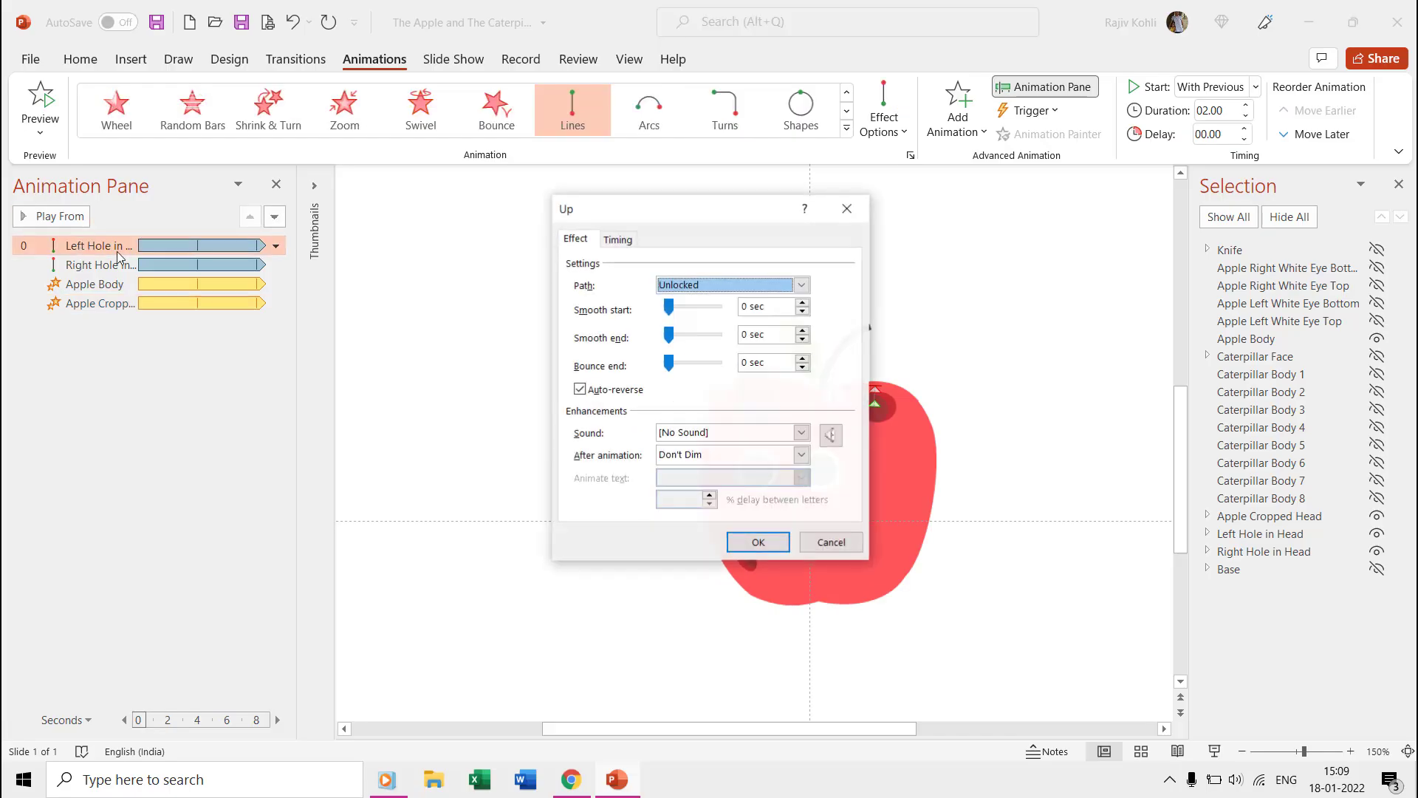
left_click(618, 238)
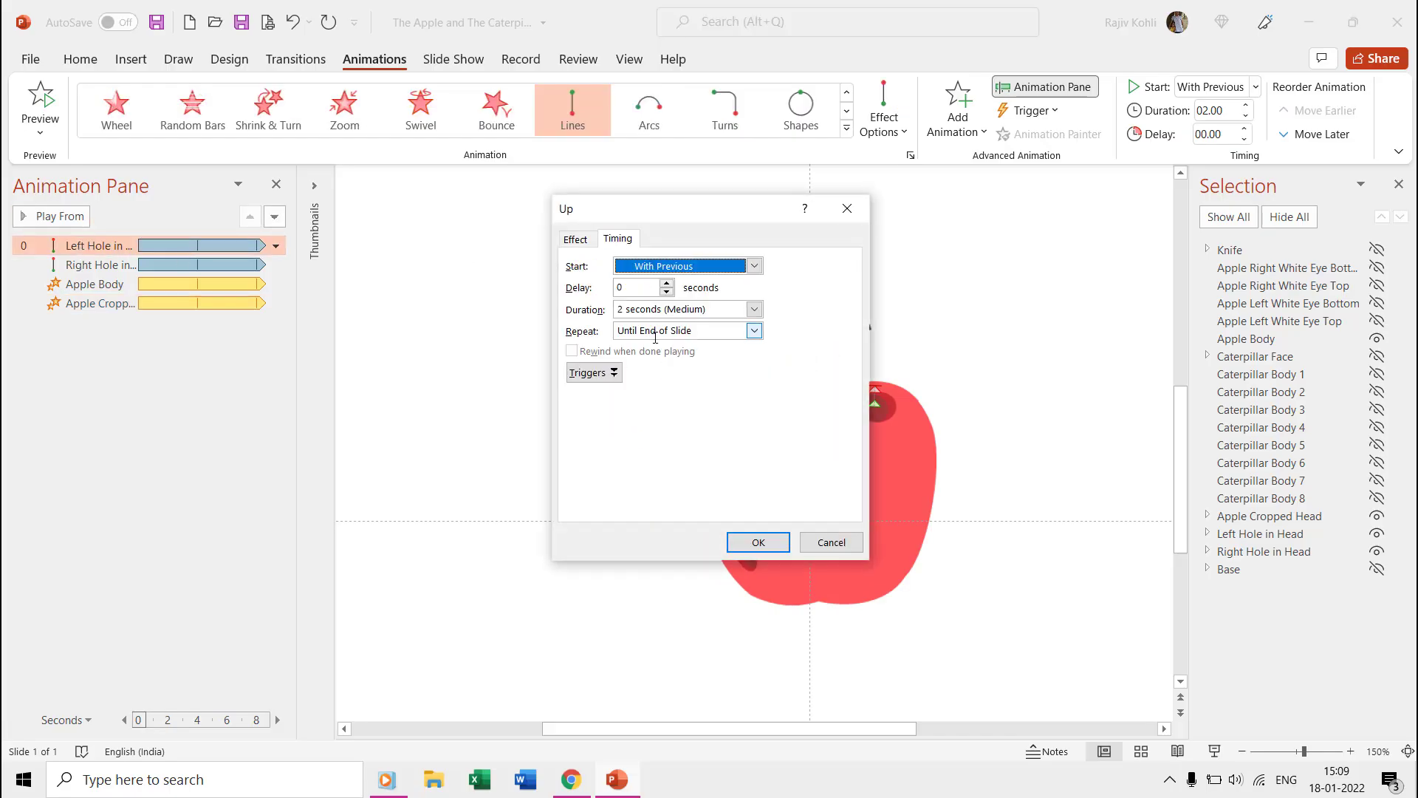
key("Return")
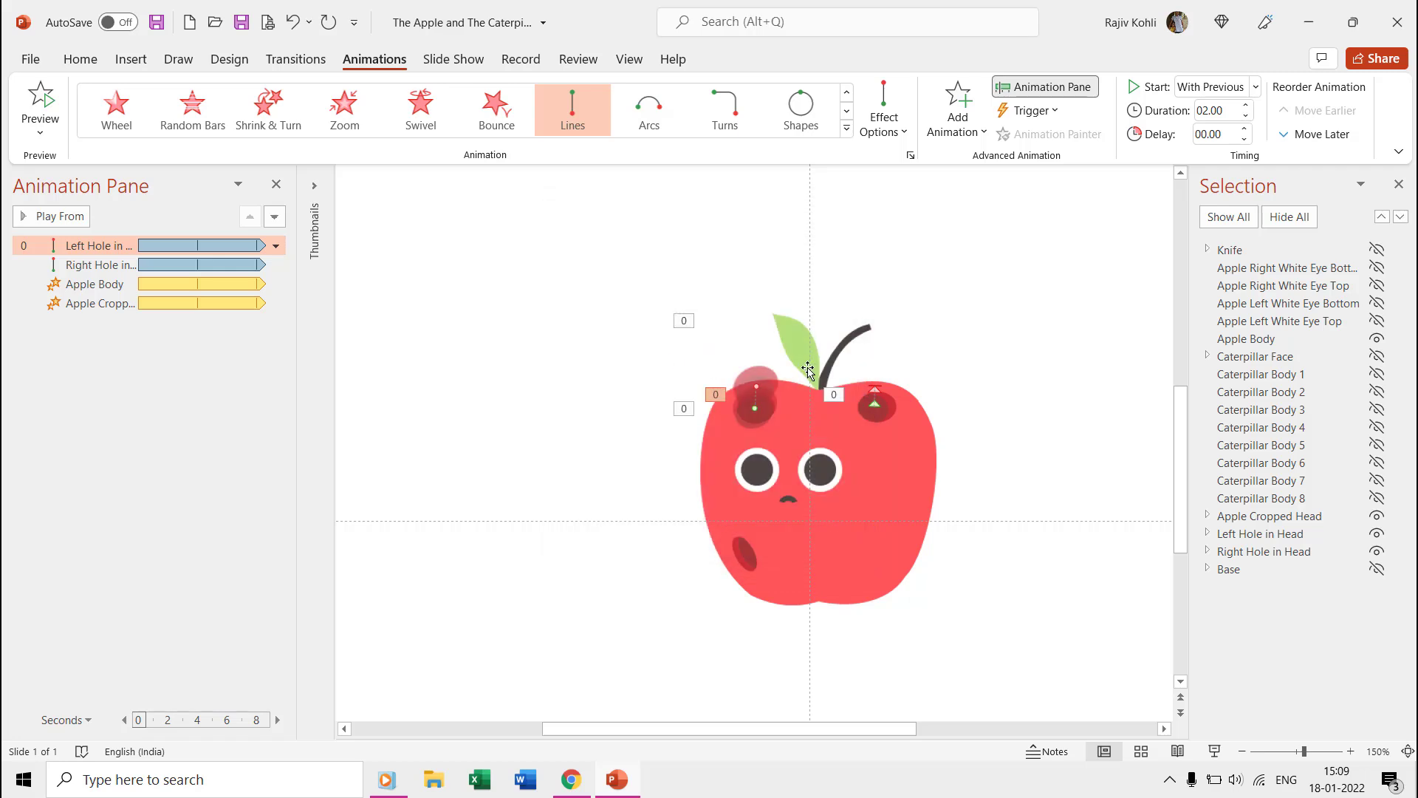
Step: Hide all objects except the four Apple White Eye pieces
left_click(1291, 216)
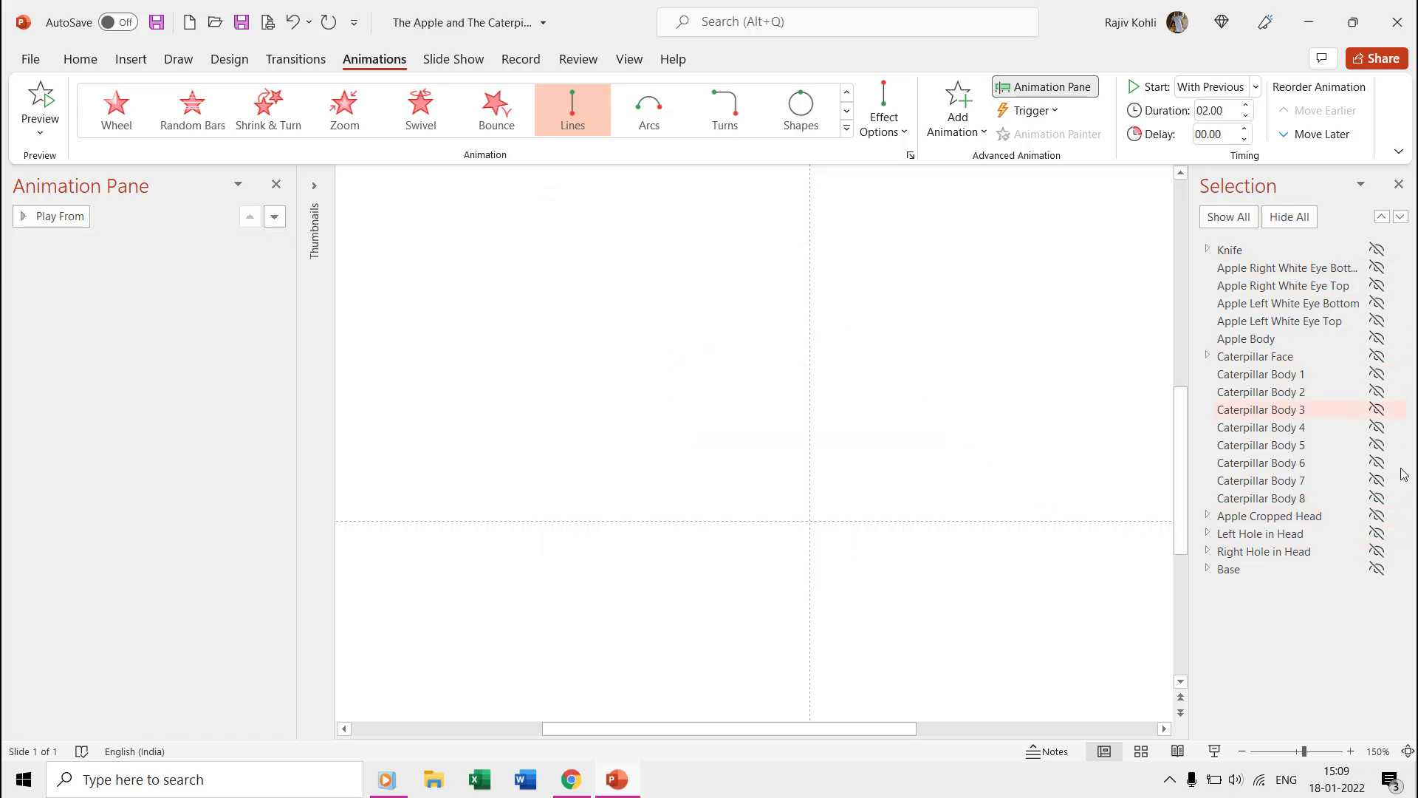
left_click(1379, 267)
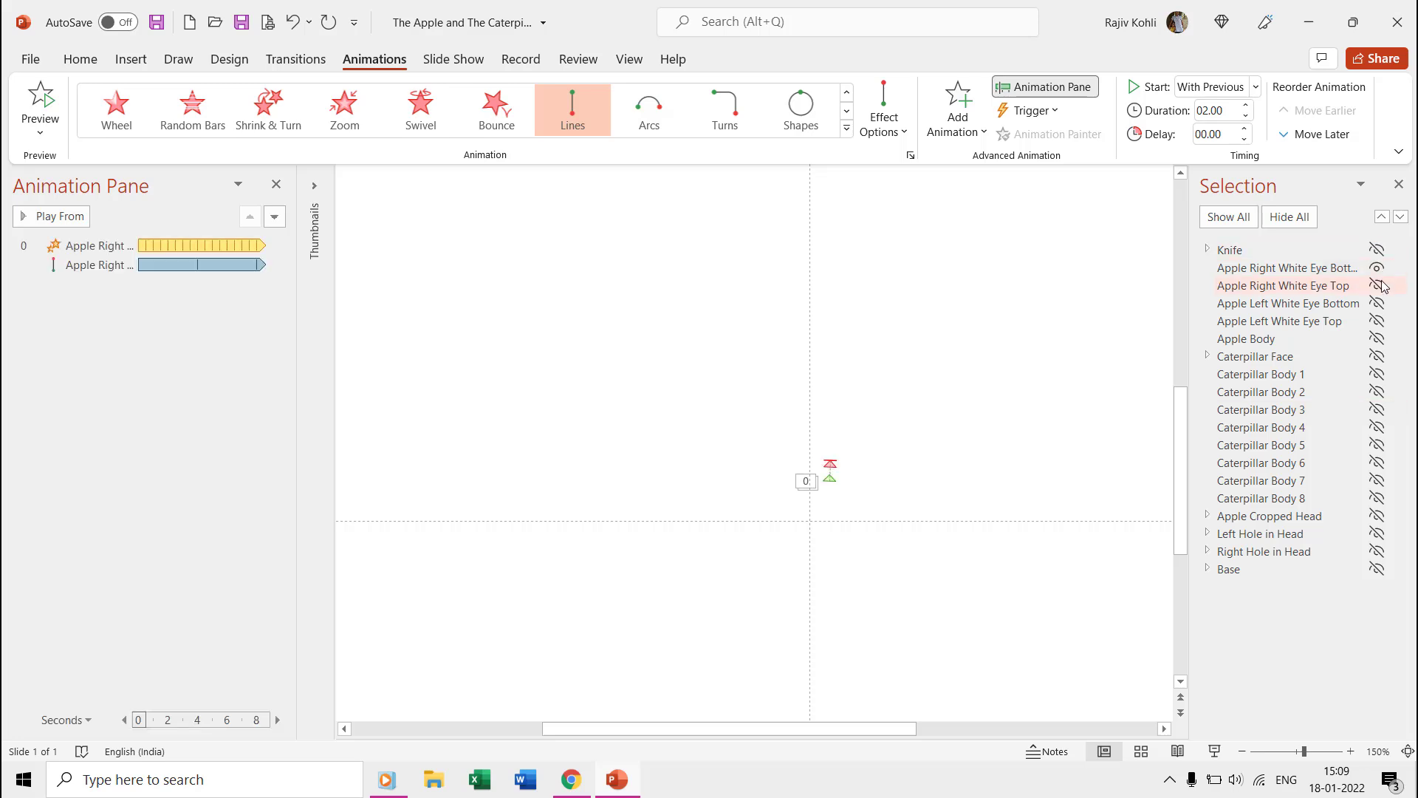
left_click(1379, 303)
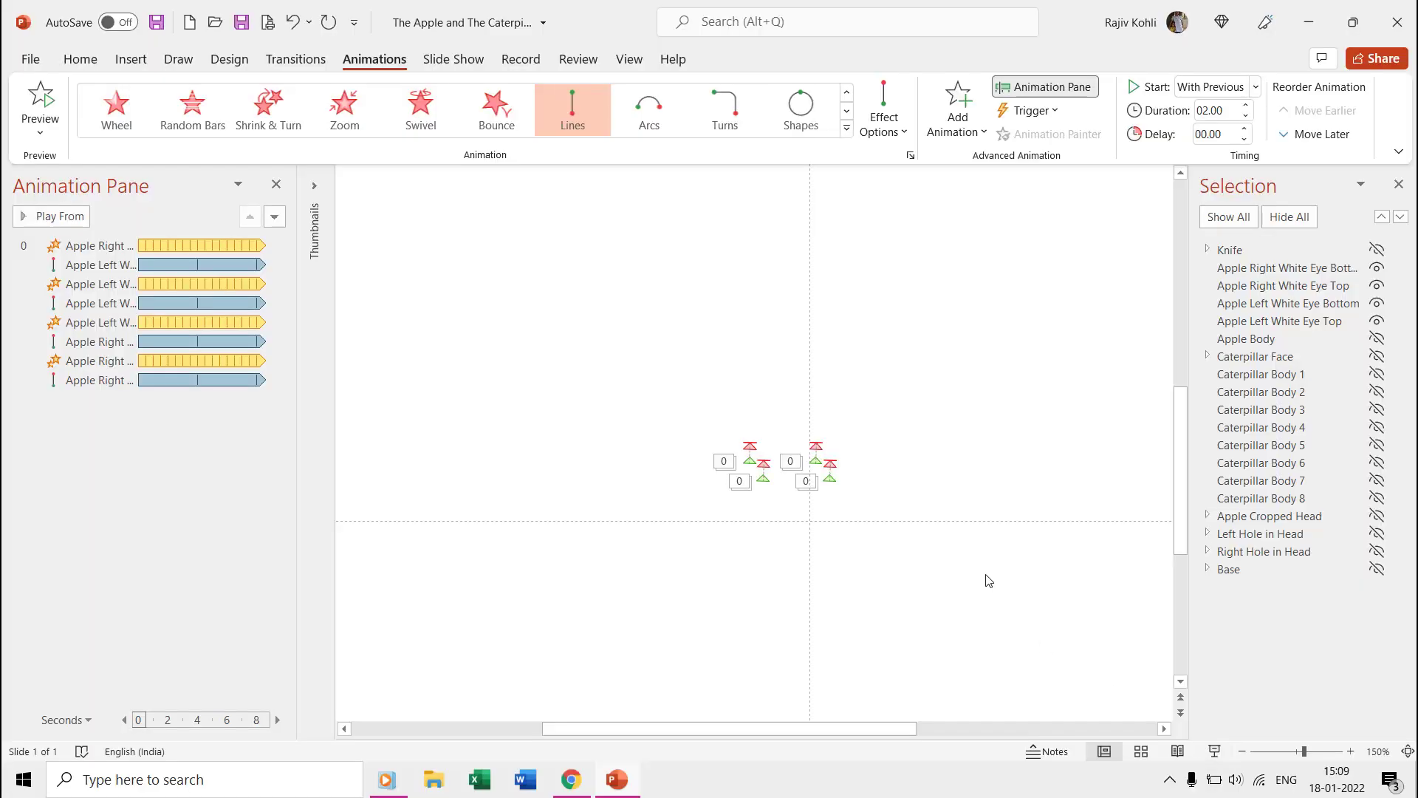
Step: Give the slide a solid light-blue background fill
right_click(1009, 311)
left_click(1084, 495)
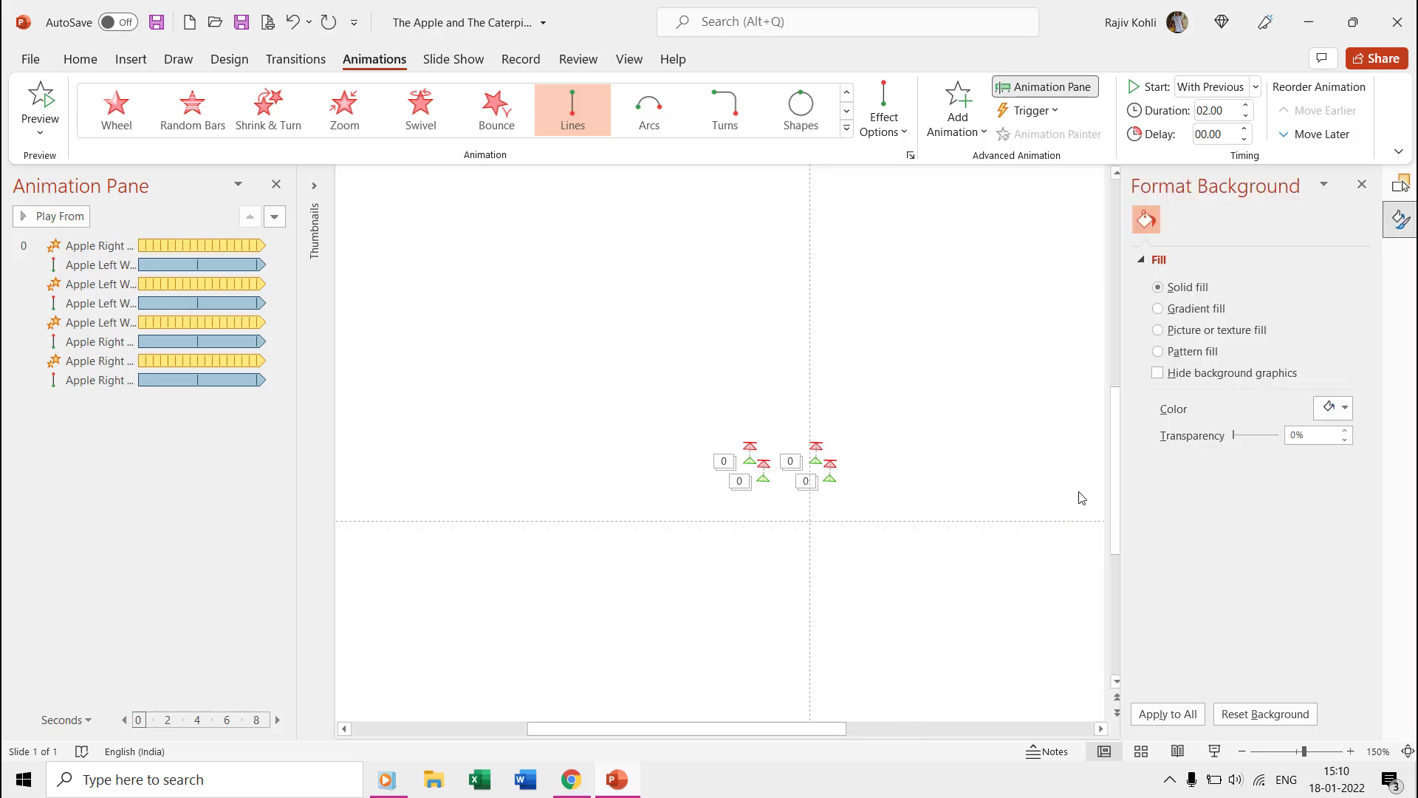
left_click(1337, 413)
left_click(1329, 508)
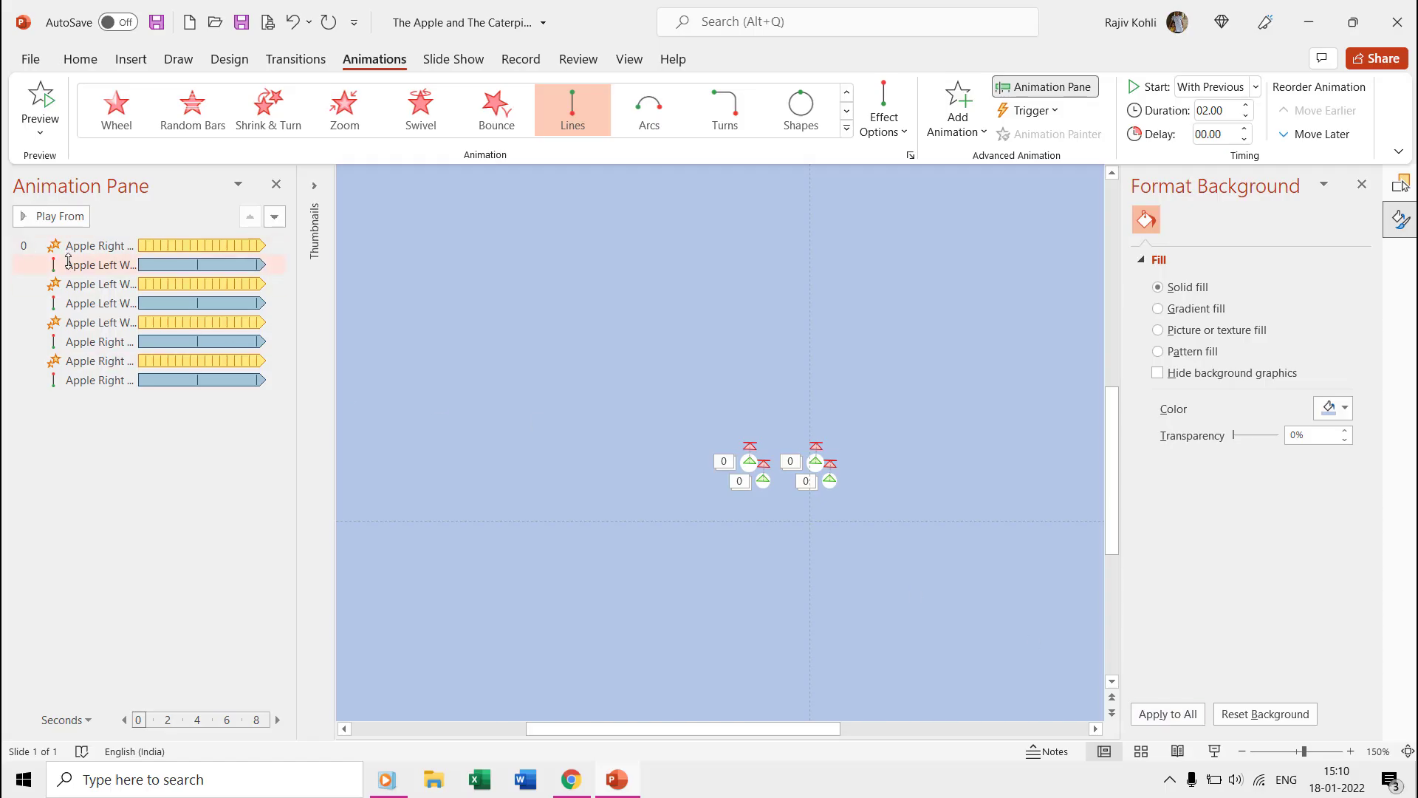
Step: Inspect the left eye's Up motion timing and the right eye's 120% Grow/Shrink settings
double_click(68, 262)
left_click(625, 241)
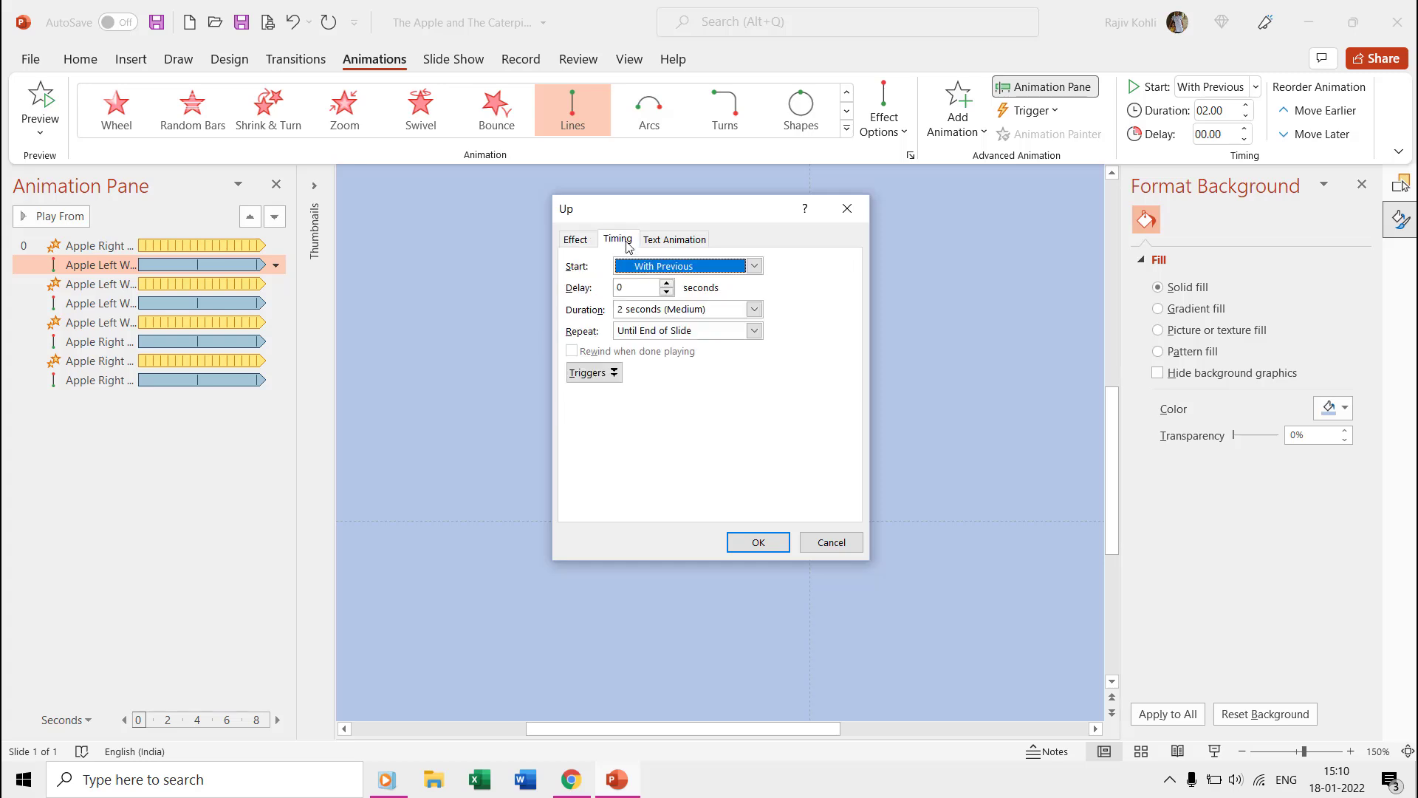
key("Escape")
double_click(78, 245)
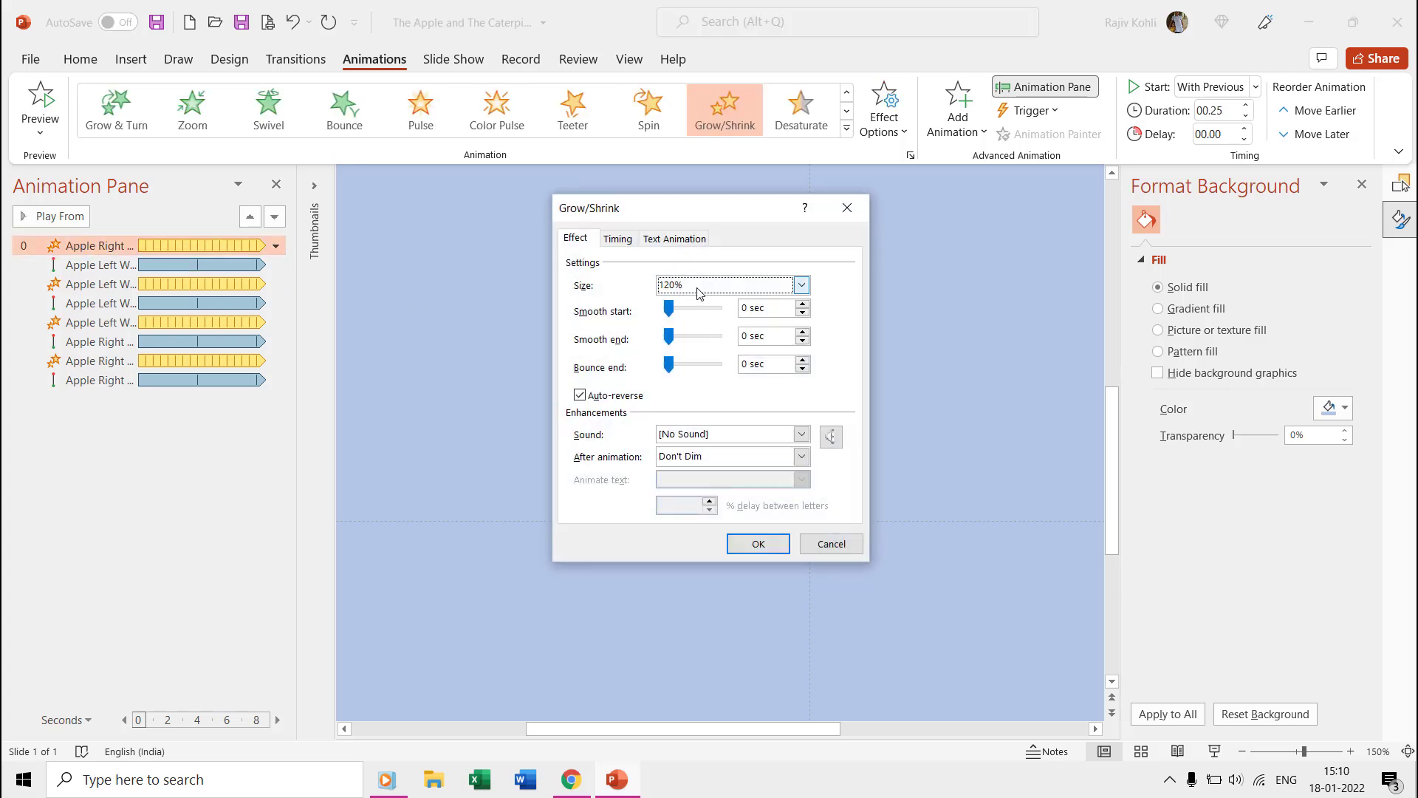
left_click(619, 240)
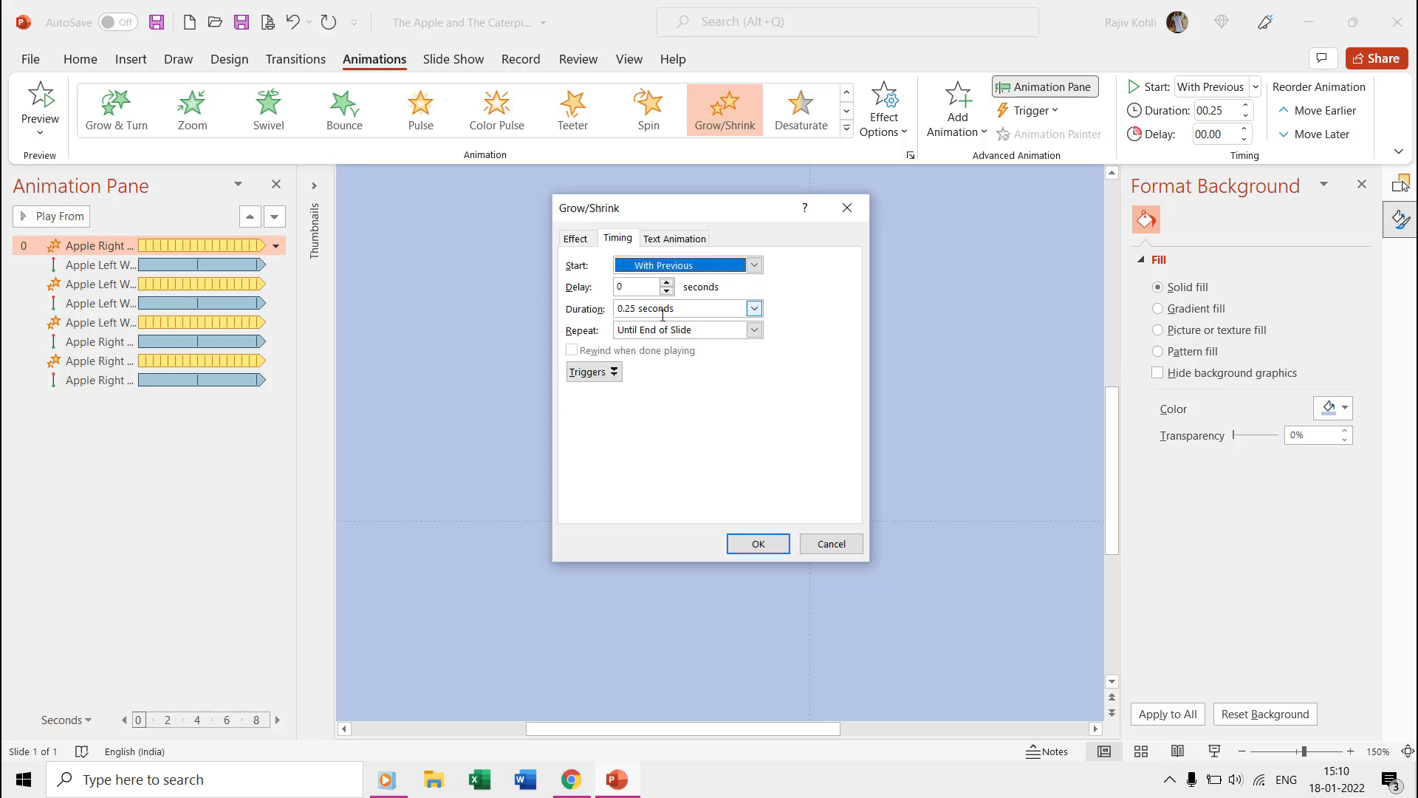
left_click(577, 239)
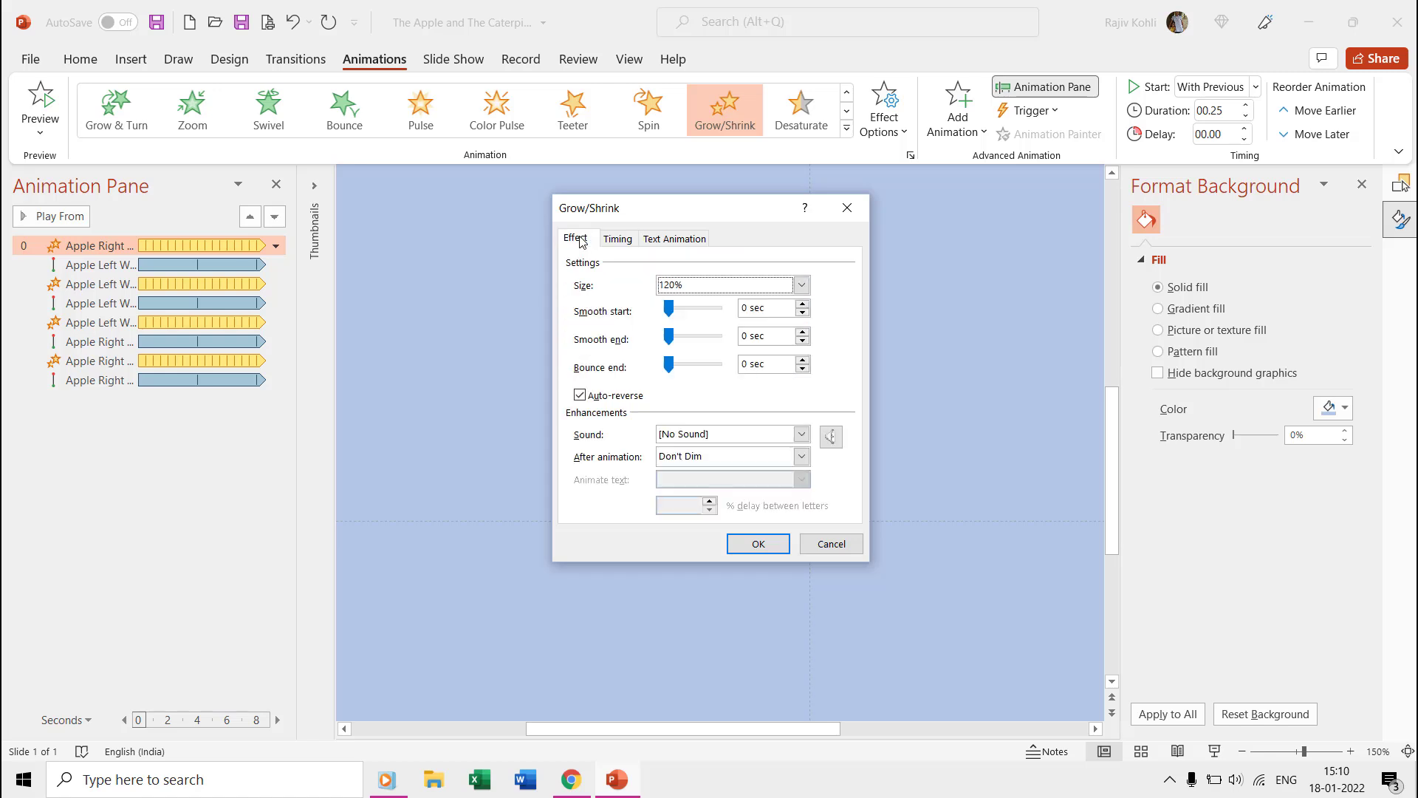
key("Escape")
Step: Check timing of the remaining eye Grow/Shrink effects and the left eye motion, all repeating until slide end
double_click(119, 284)
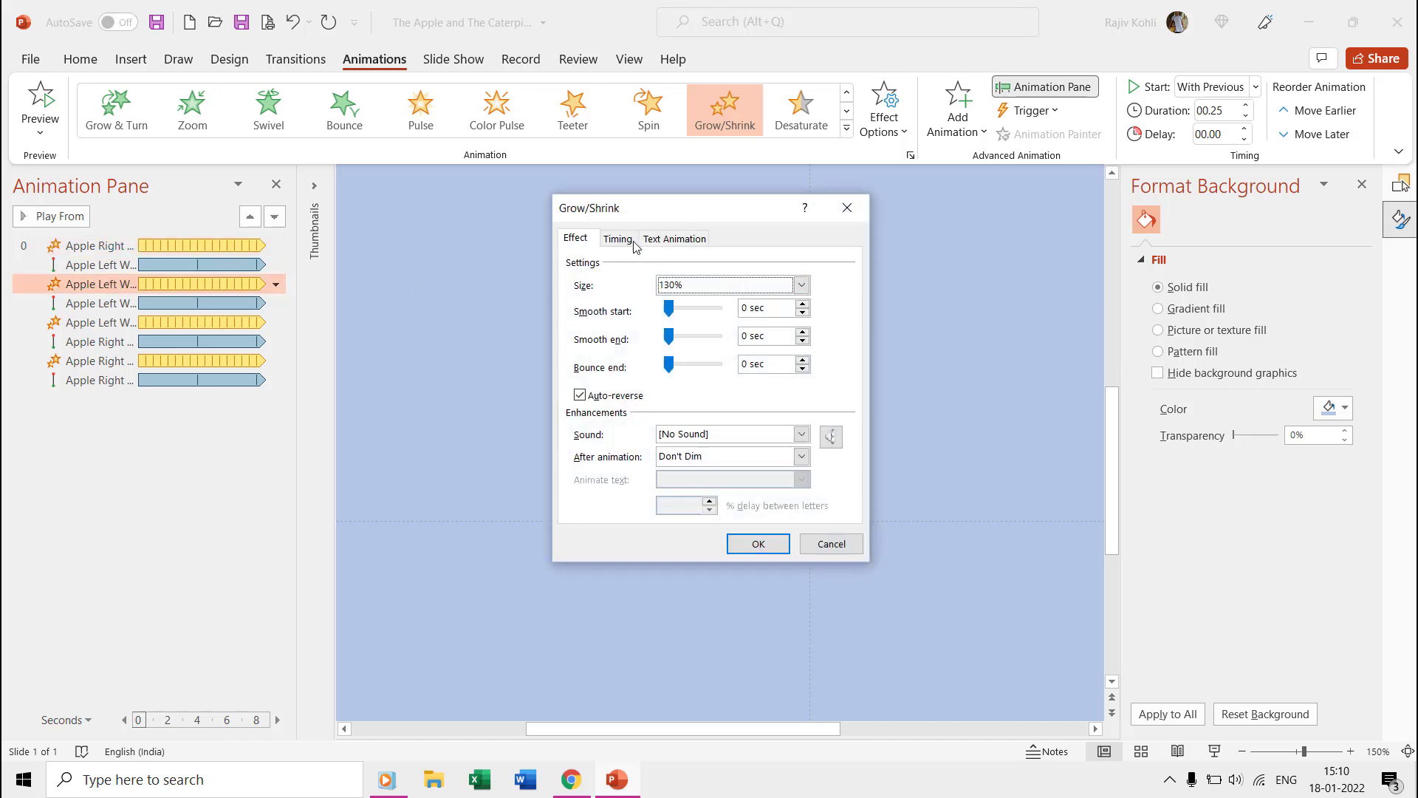
left_click(617, 239)
key("Escape")
double_click(55, 323)
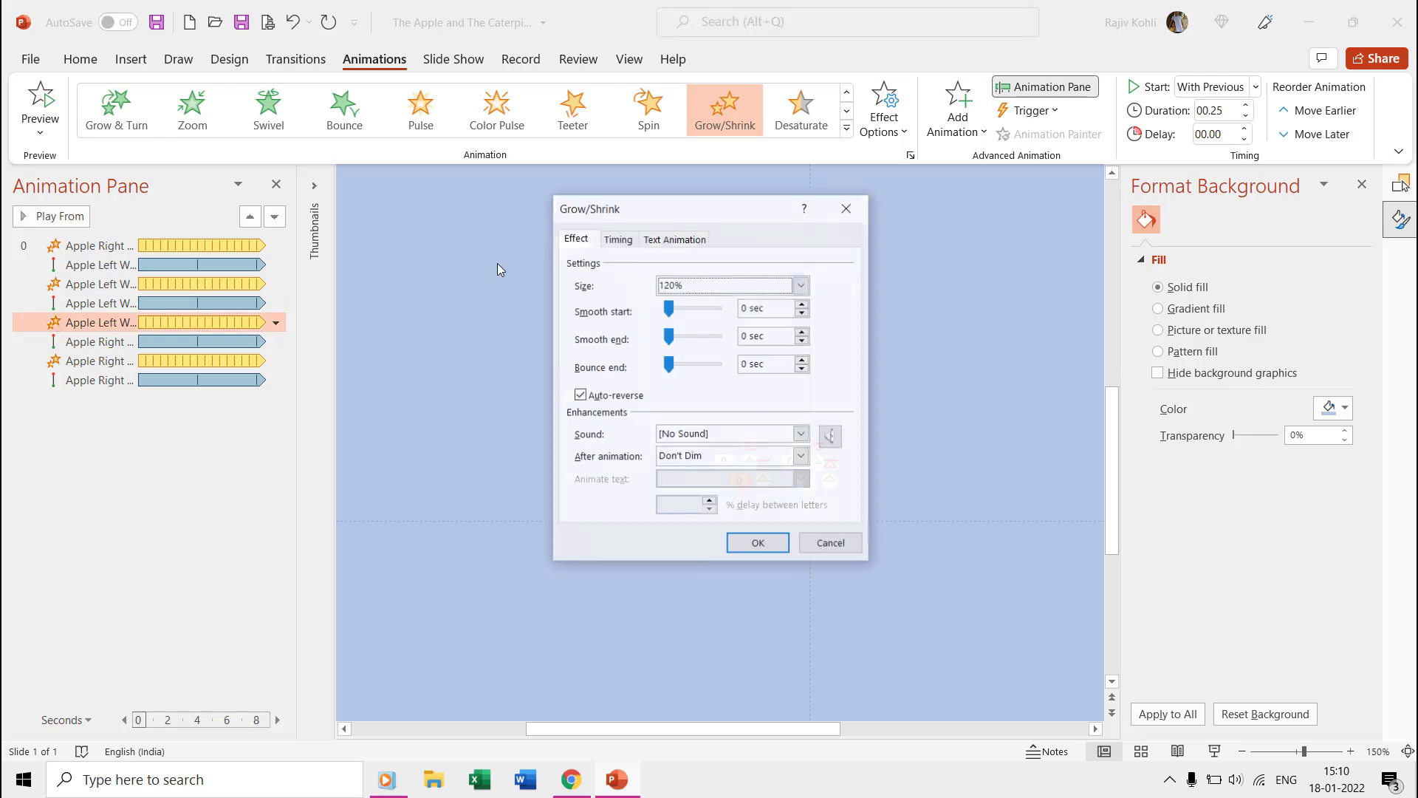
left_click(625, 241)
key("Escape")
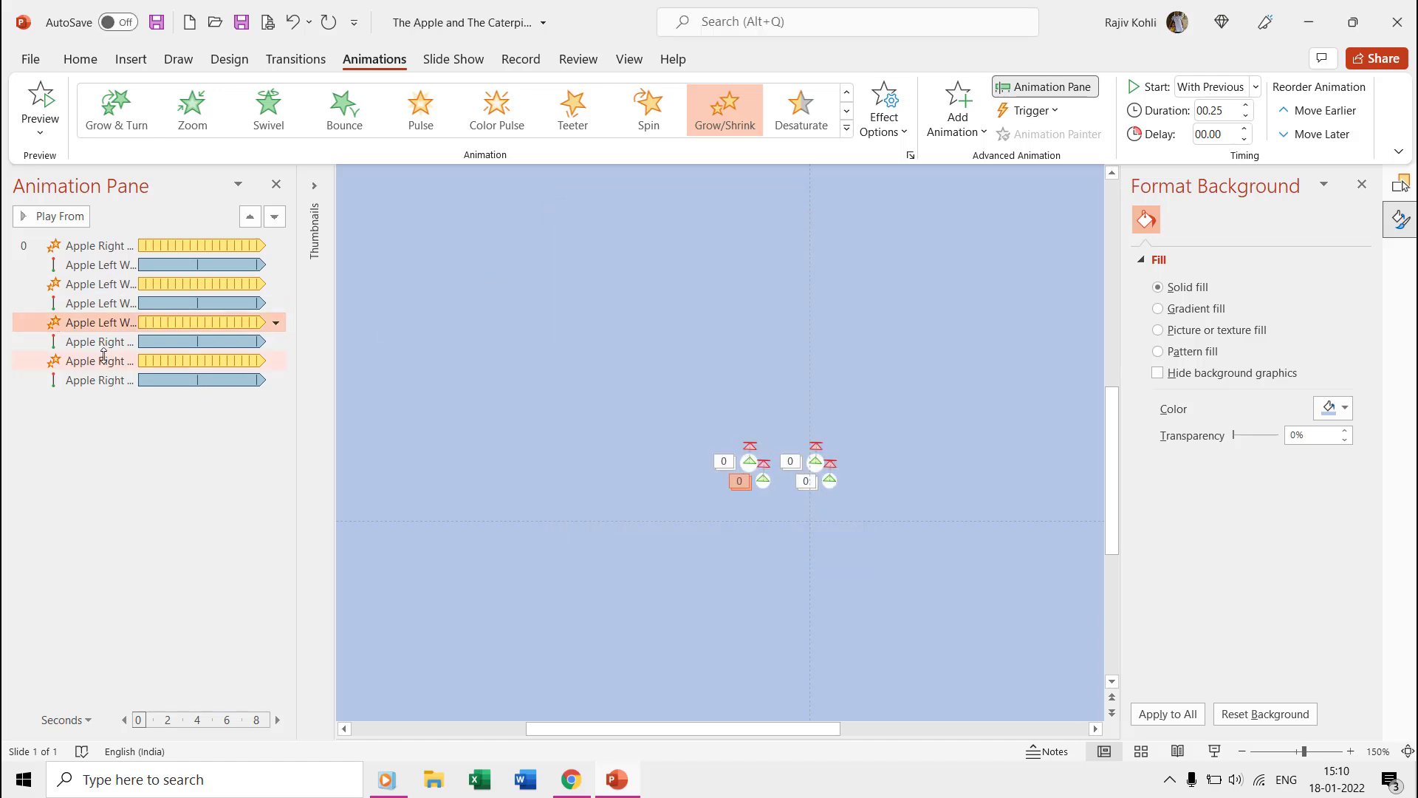
double_click(104, 360)
left_click(625, 239)
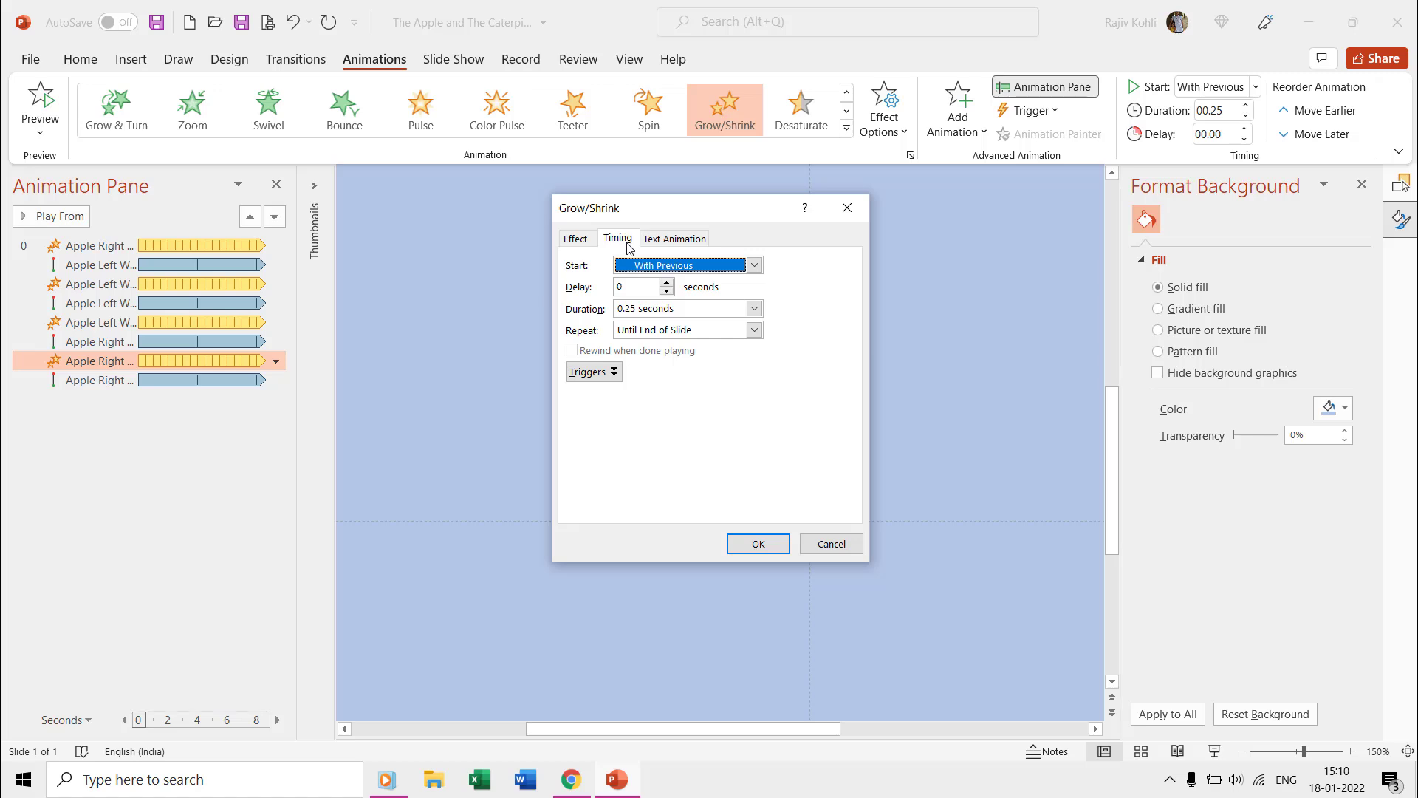
key("Escape")
left_click(85, 264)
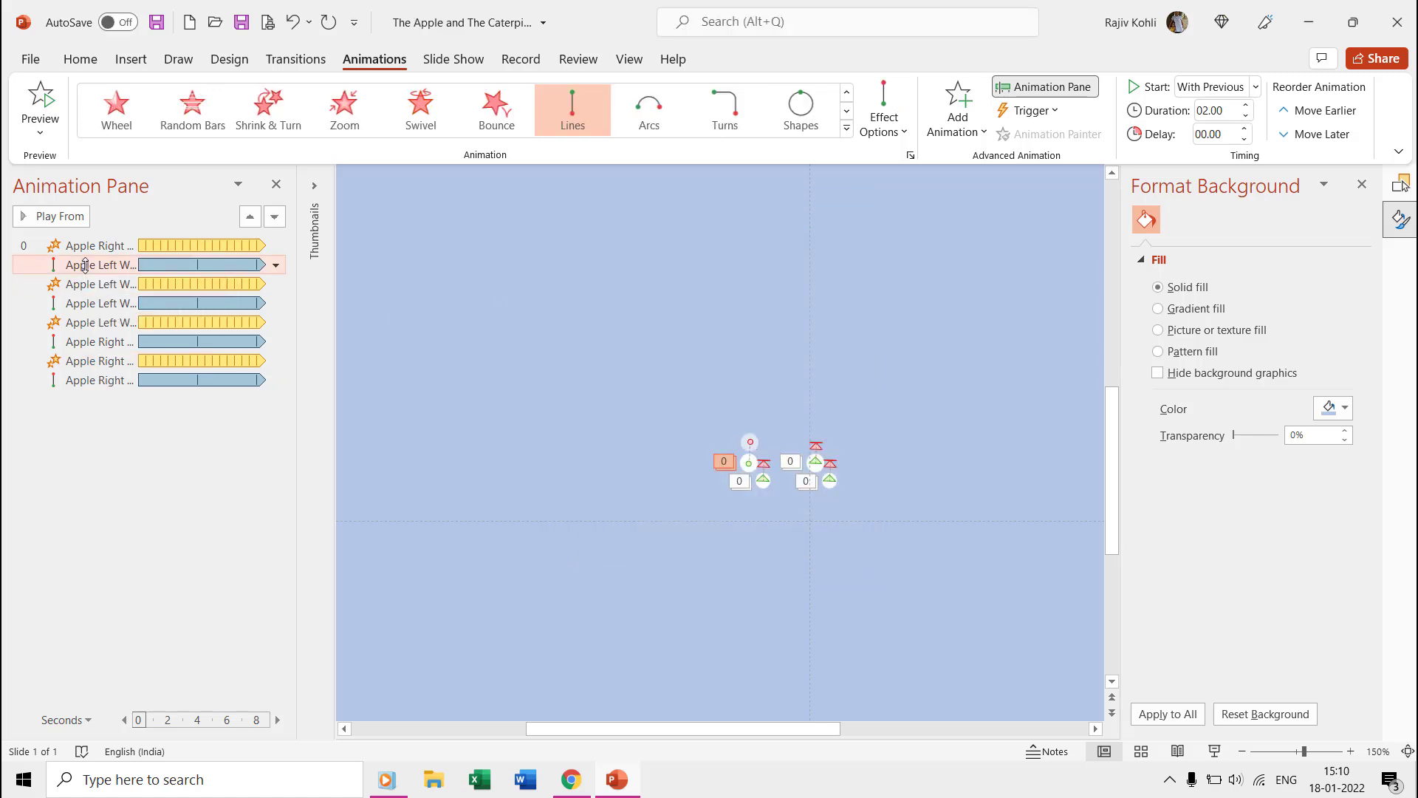
double_click(85, 264)
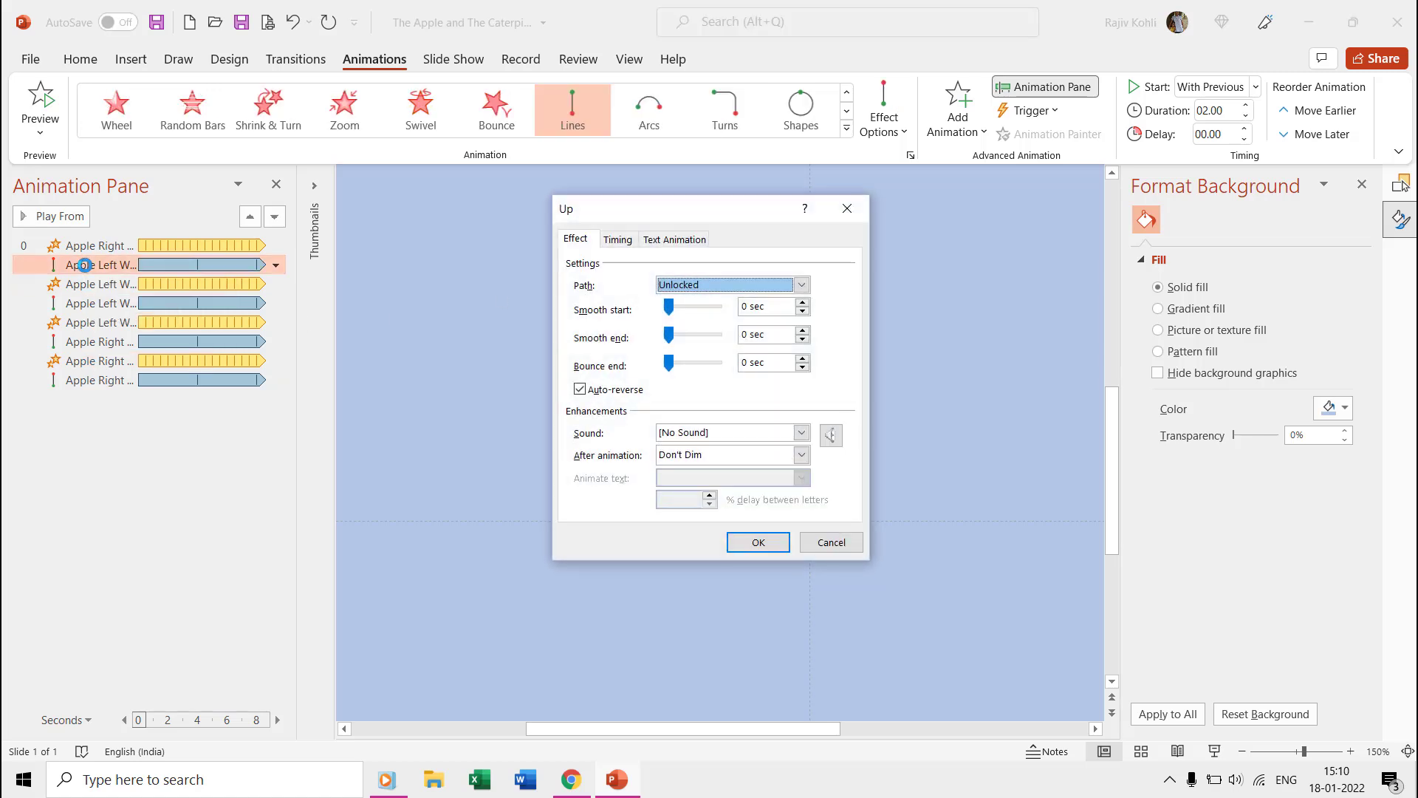
left_click(626, 240)
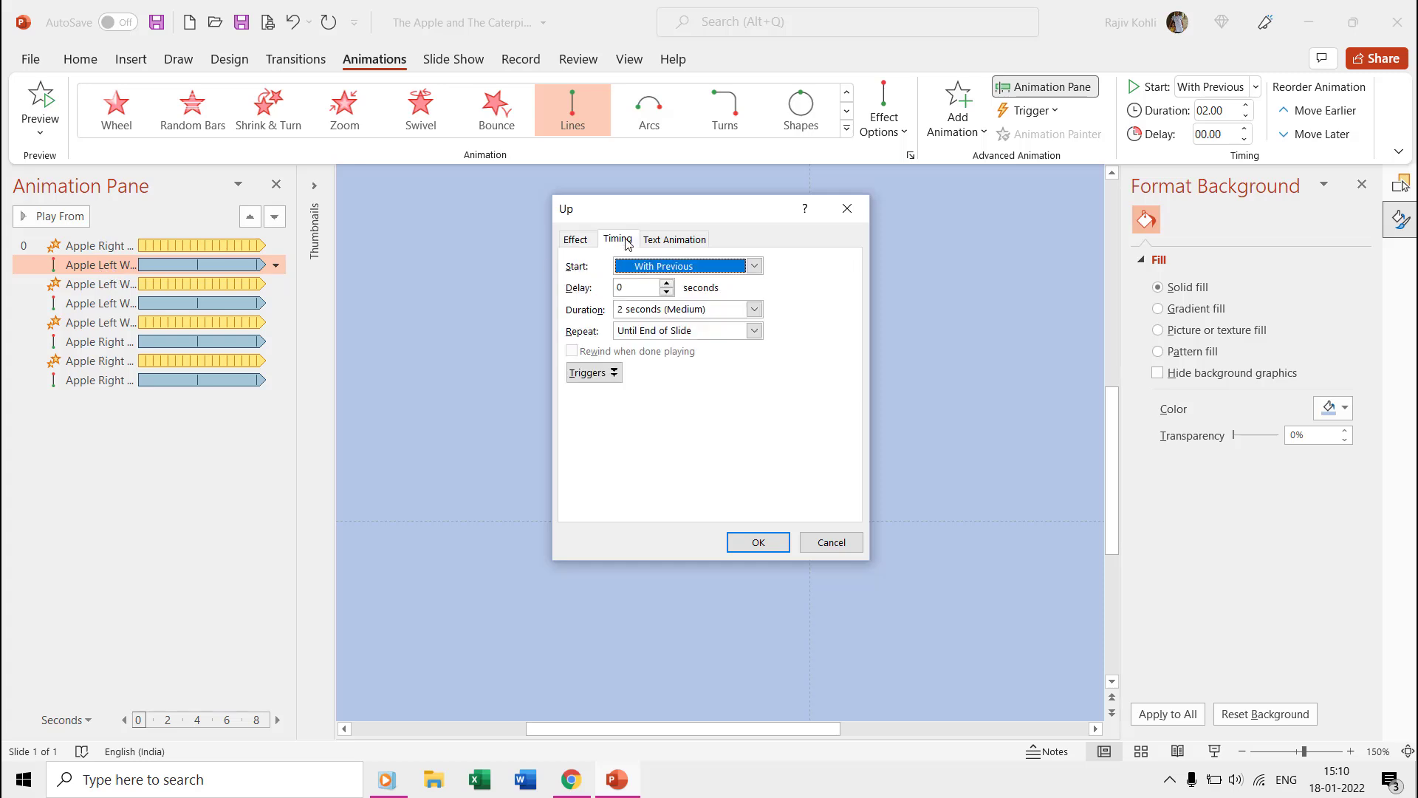
key("Escape")
Step: Close the Format Background pane and show all objects on the slide
left_click(1361, 184)
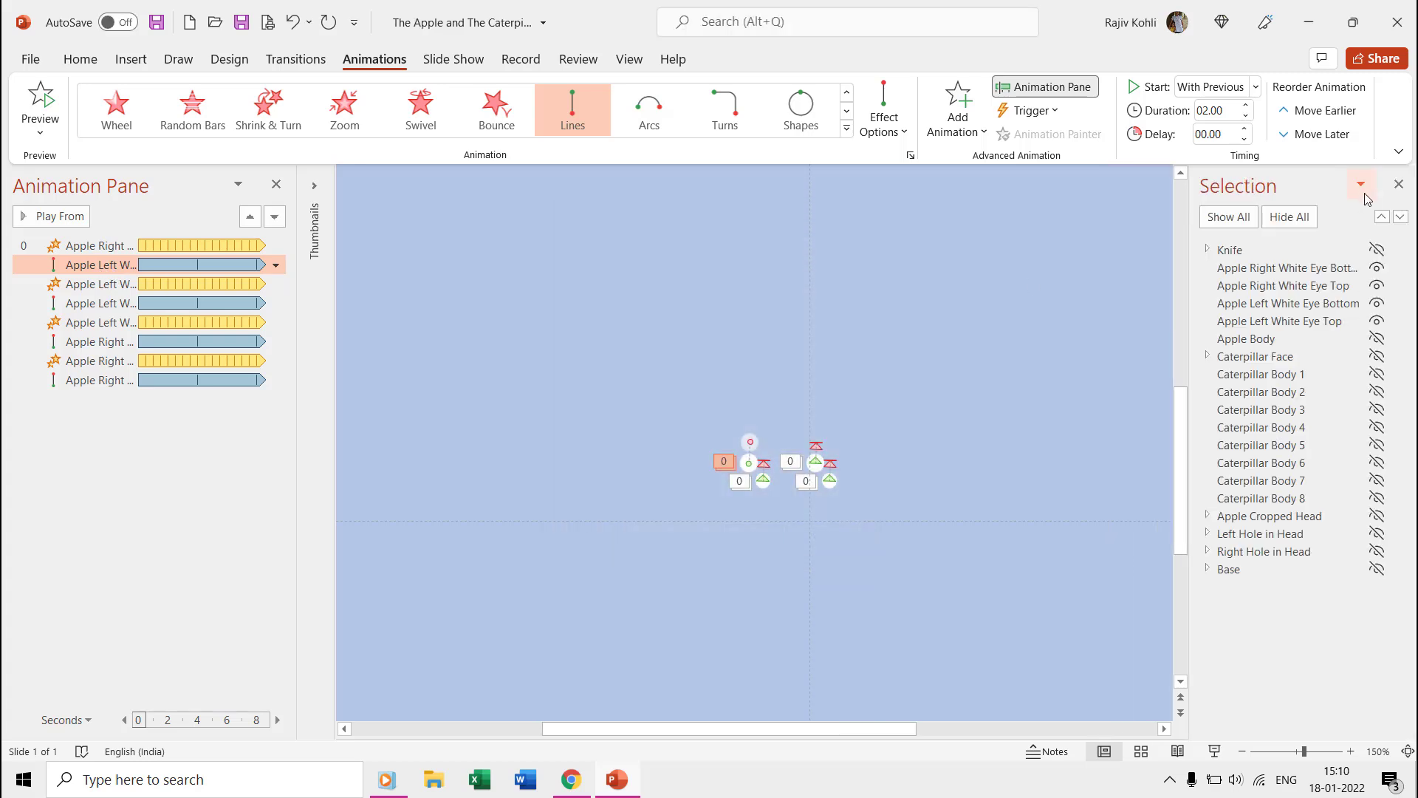
left_click(1238, 218)
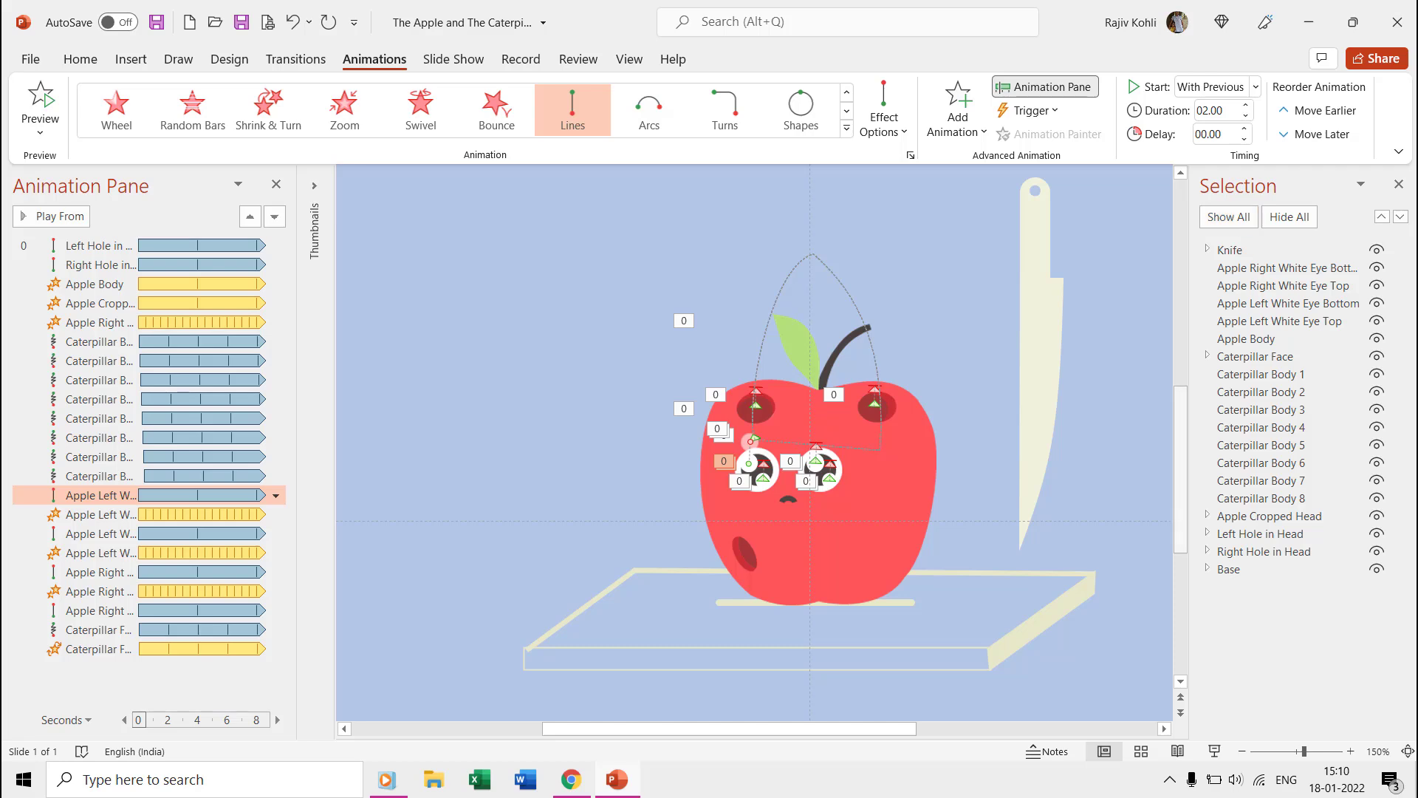